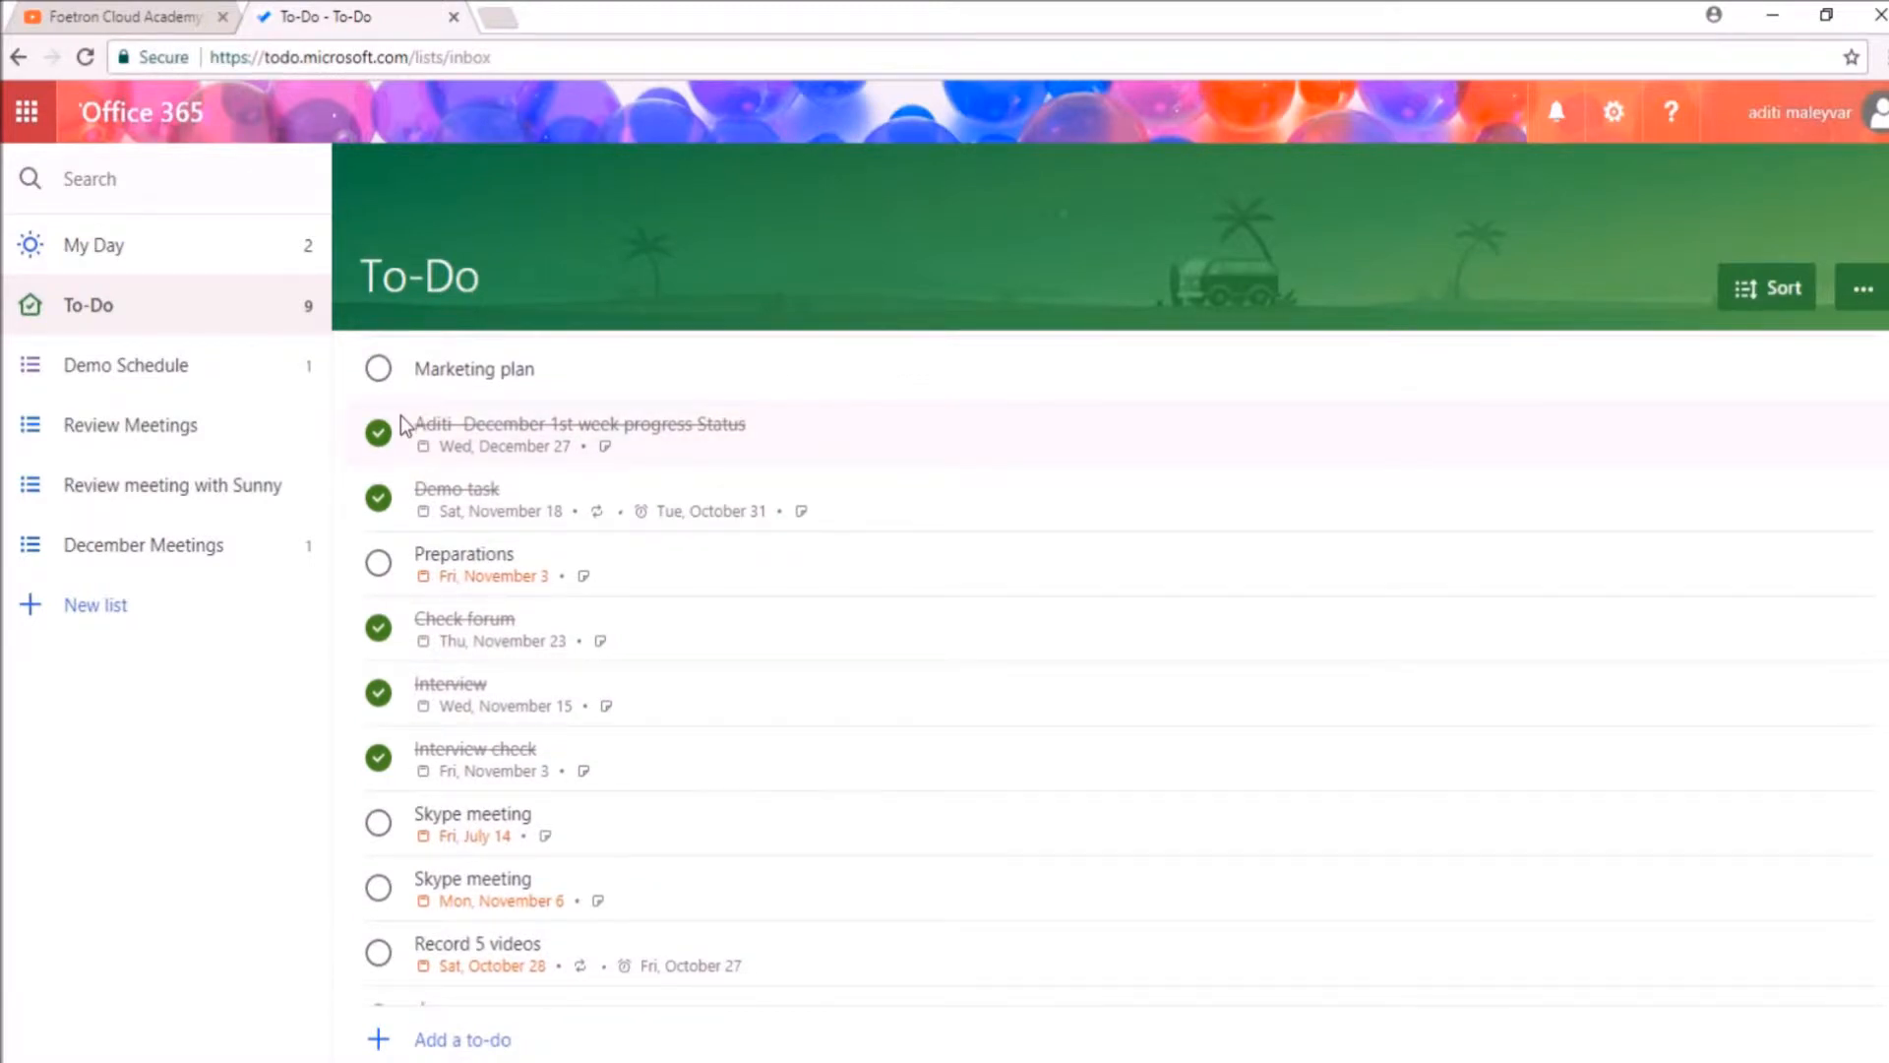
Step: Look through the tasks in the To-Do list, both review meeting lists and the December Meetings list
scroll(399, 425, "down", 1)
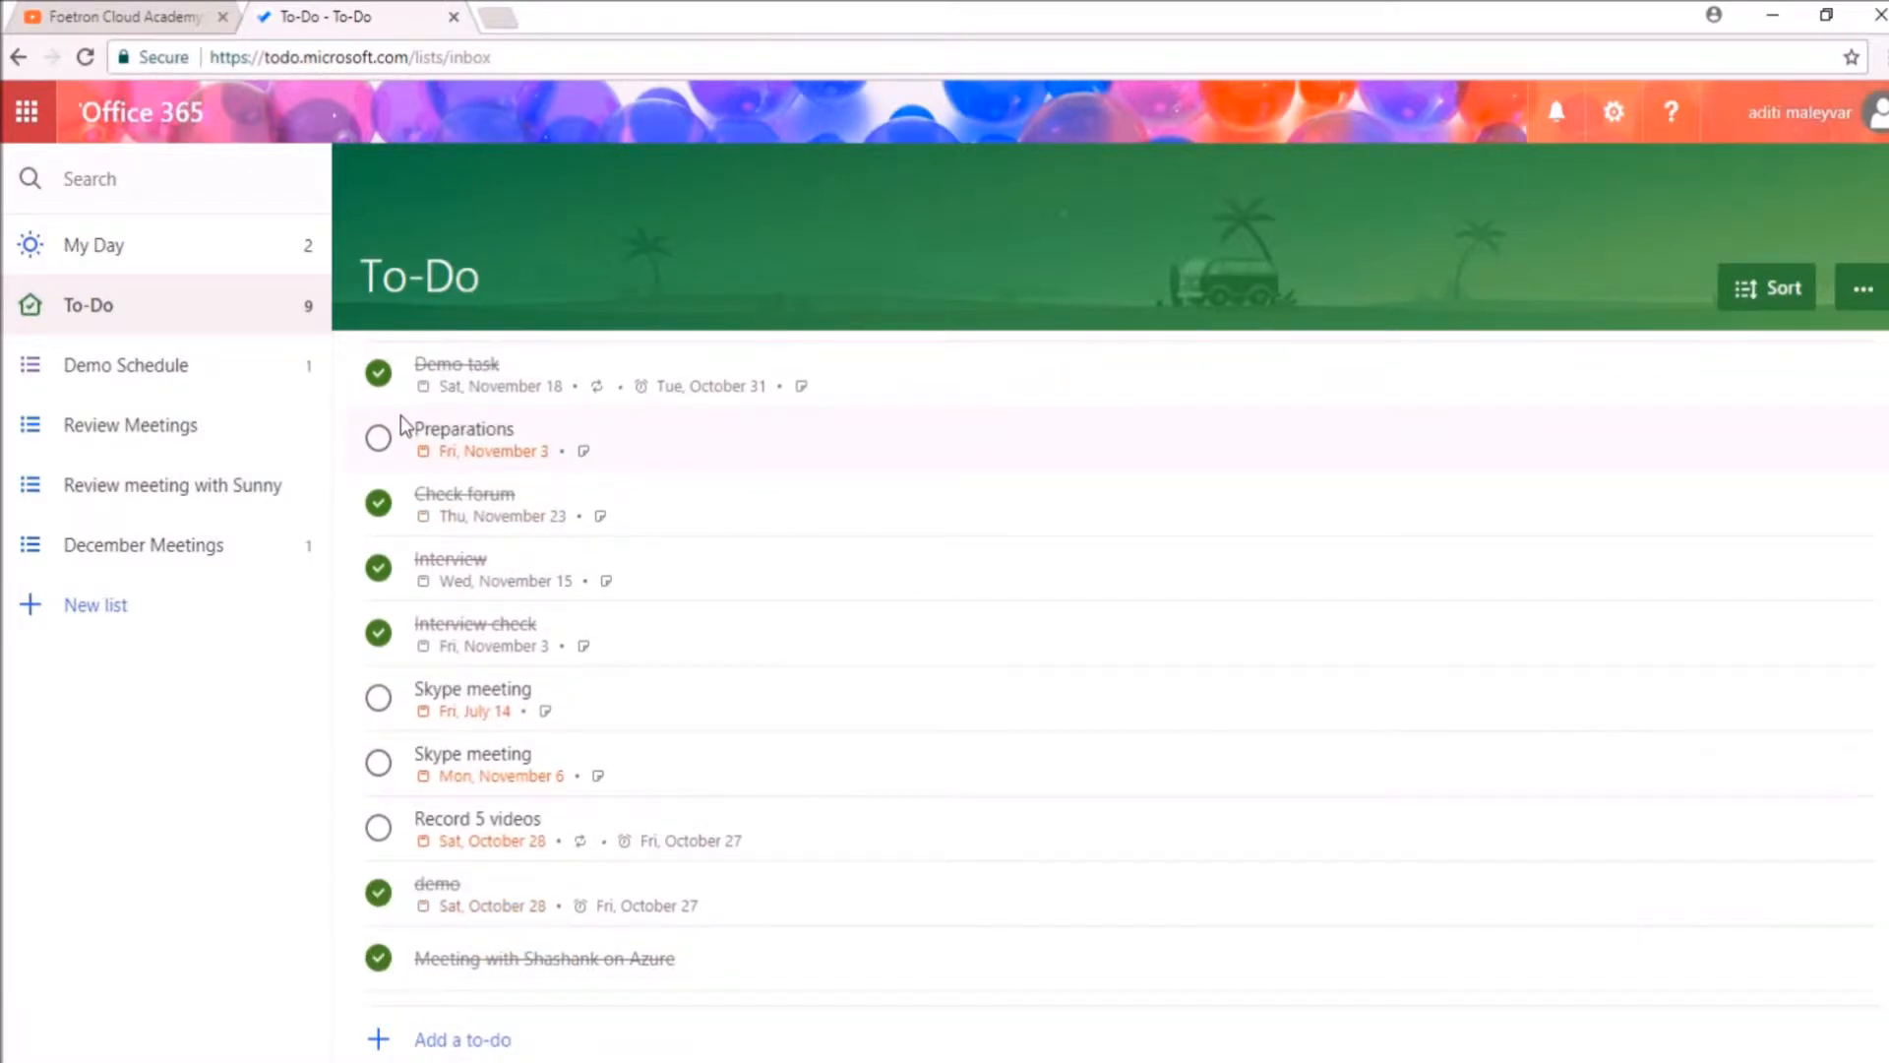
scroll(400, 416, "down", 2)
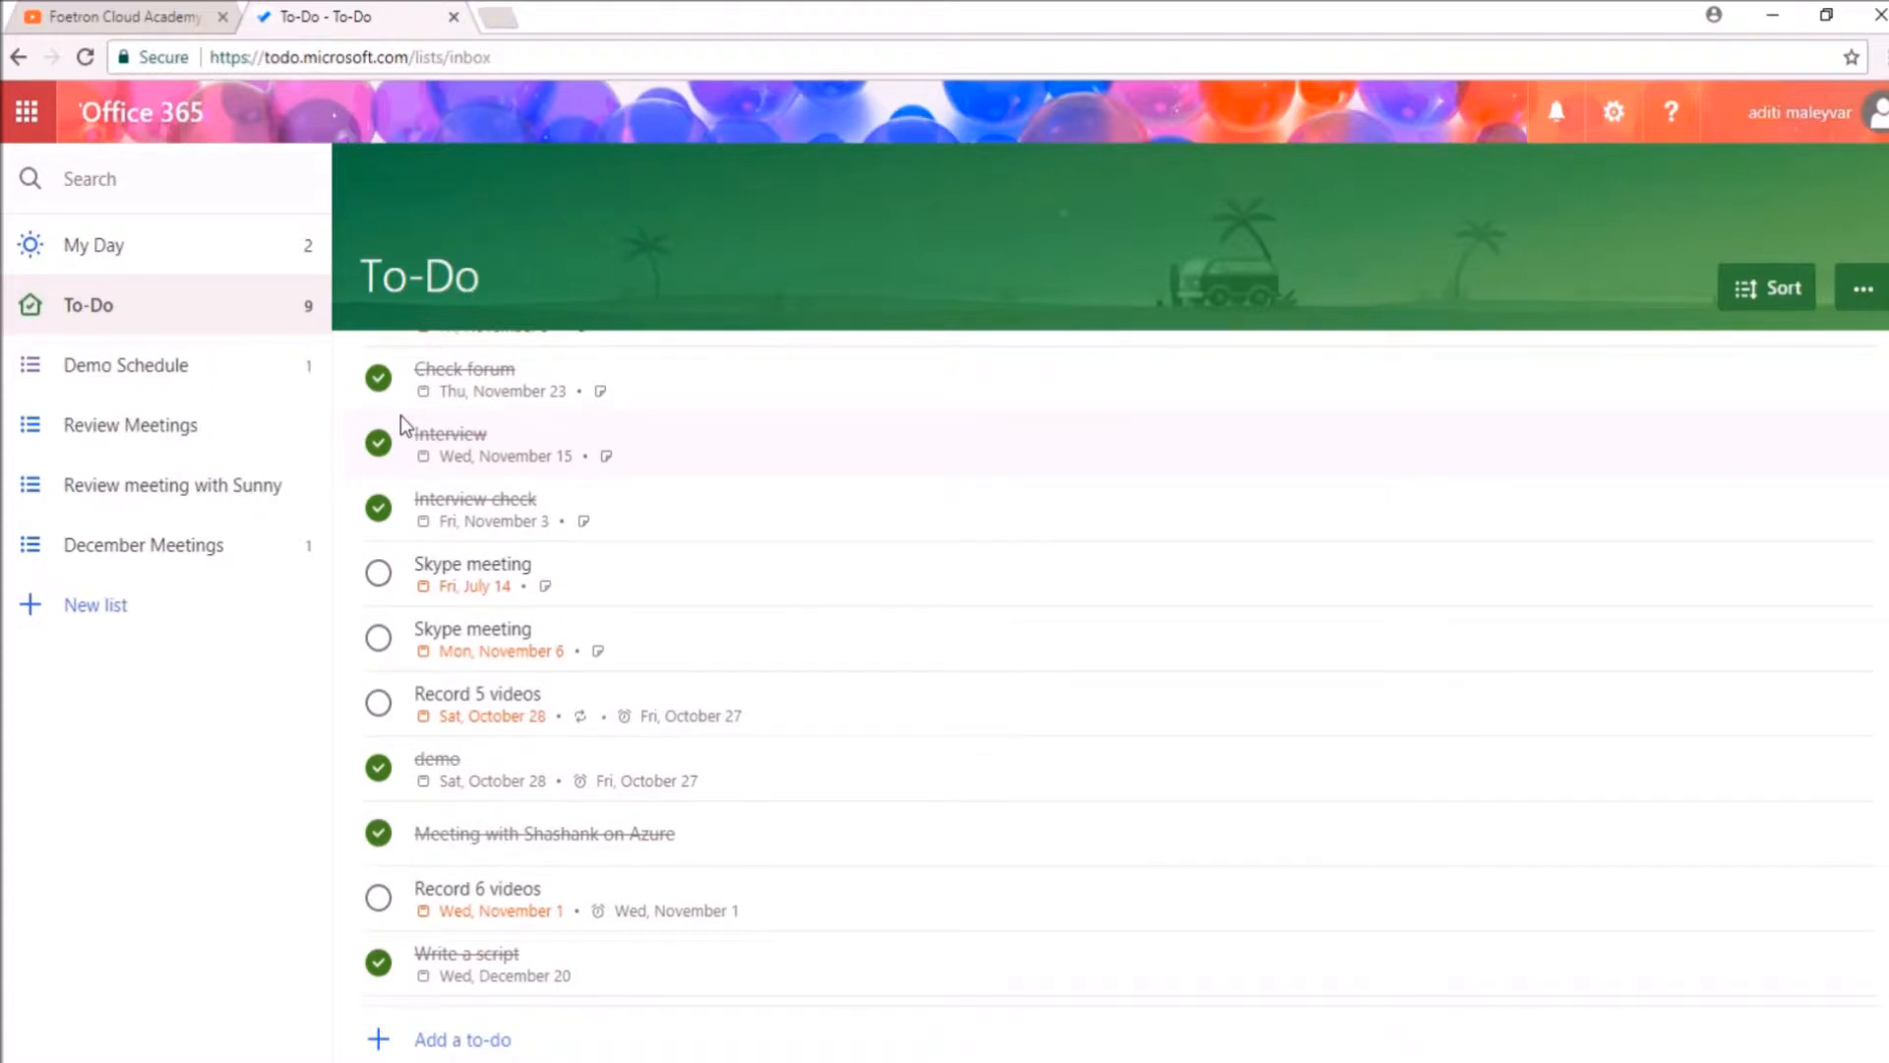
scroll(399, 415, "down", 2)
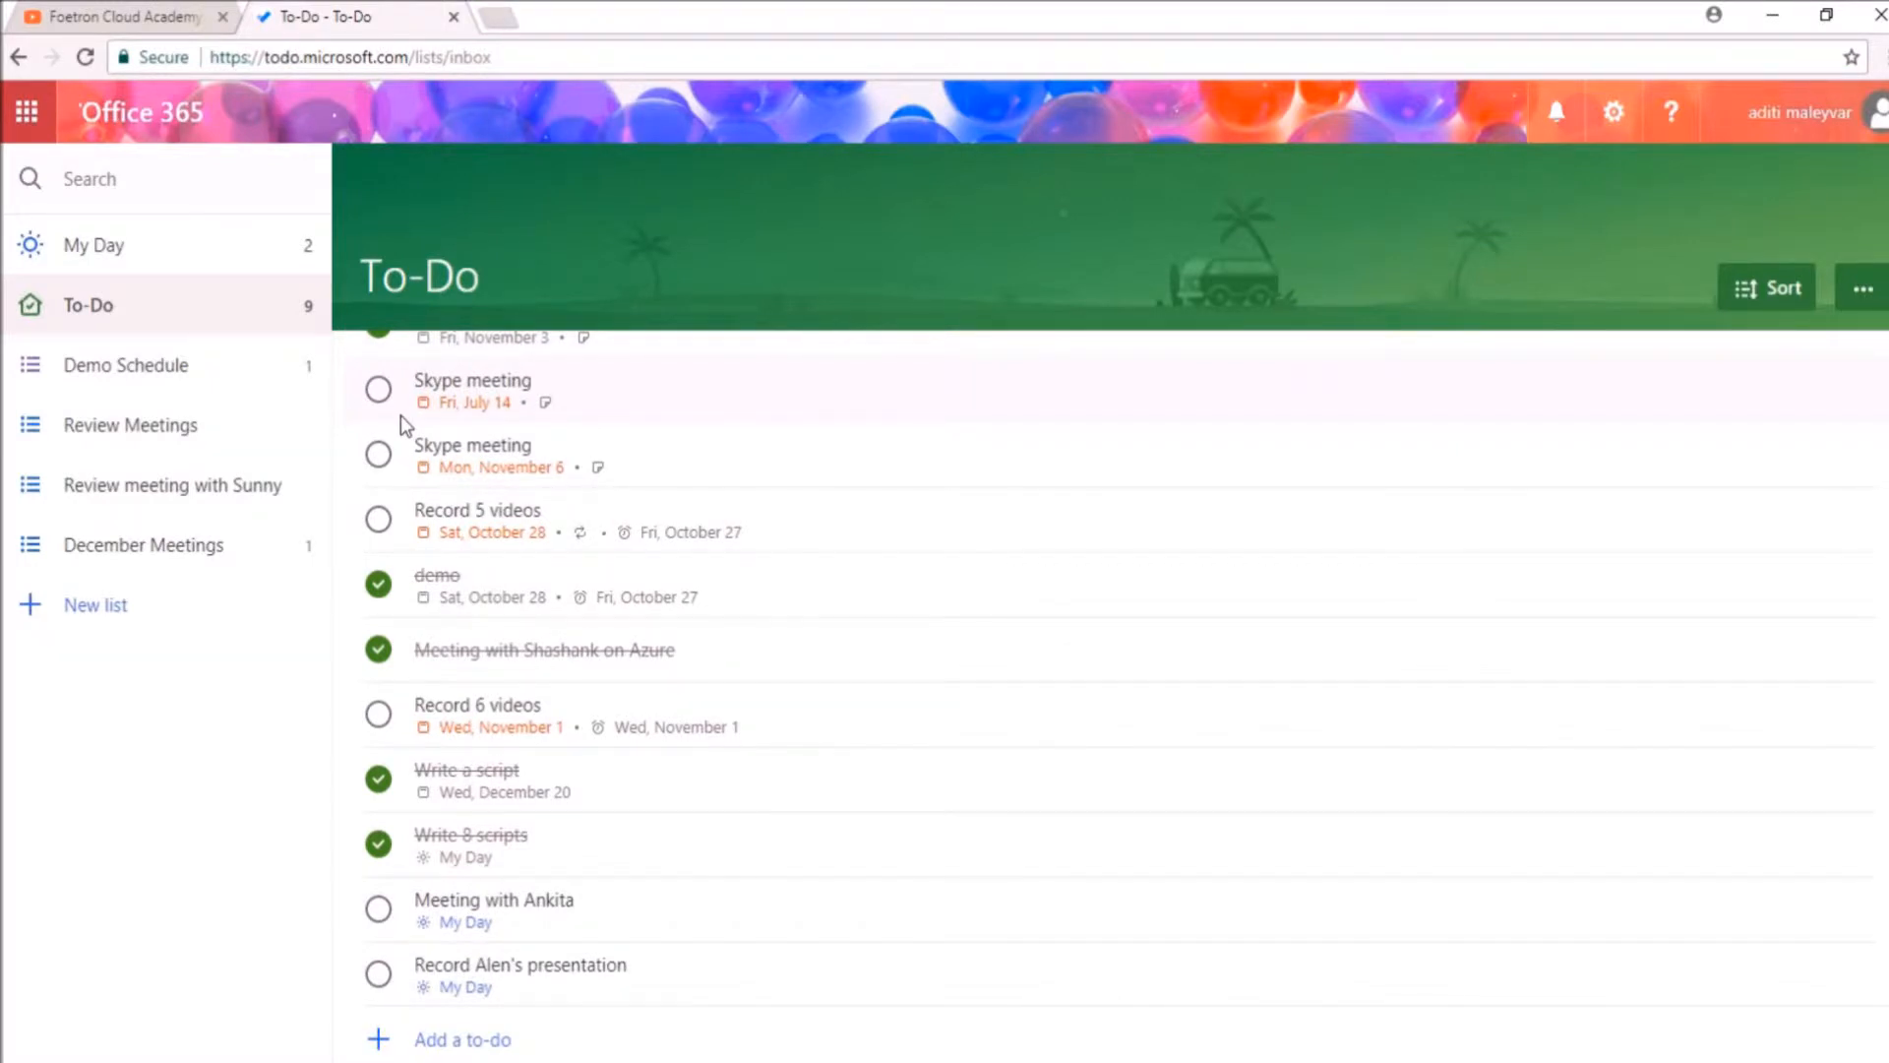
left_click(230, 415)
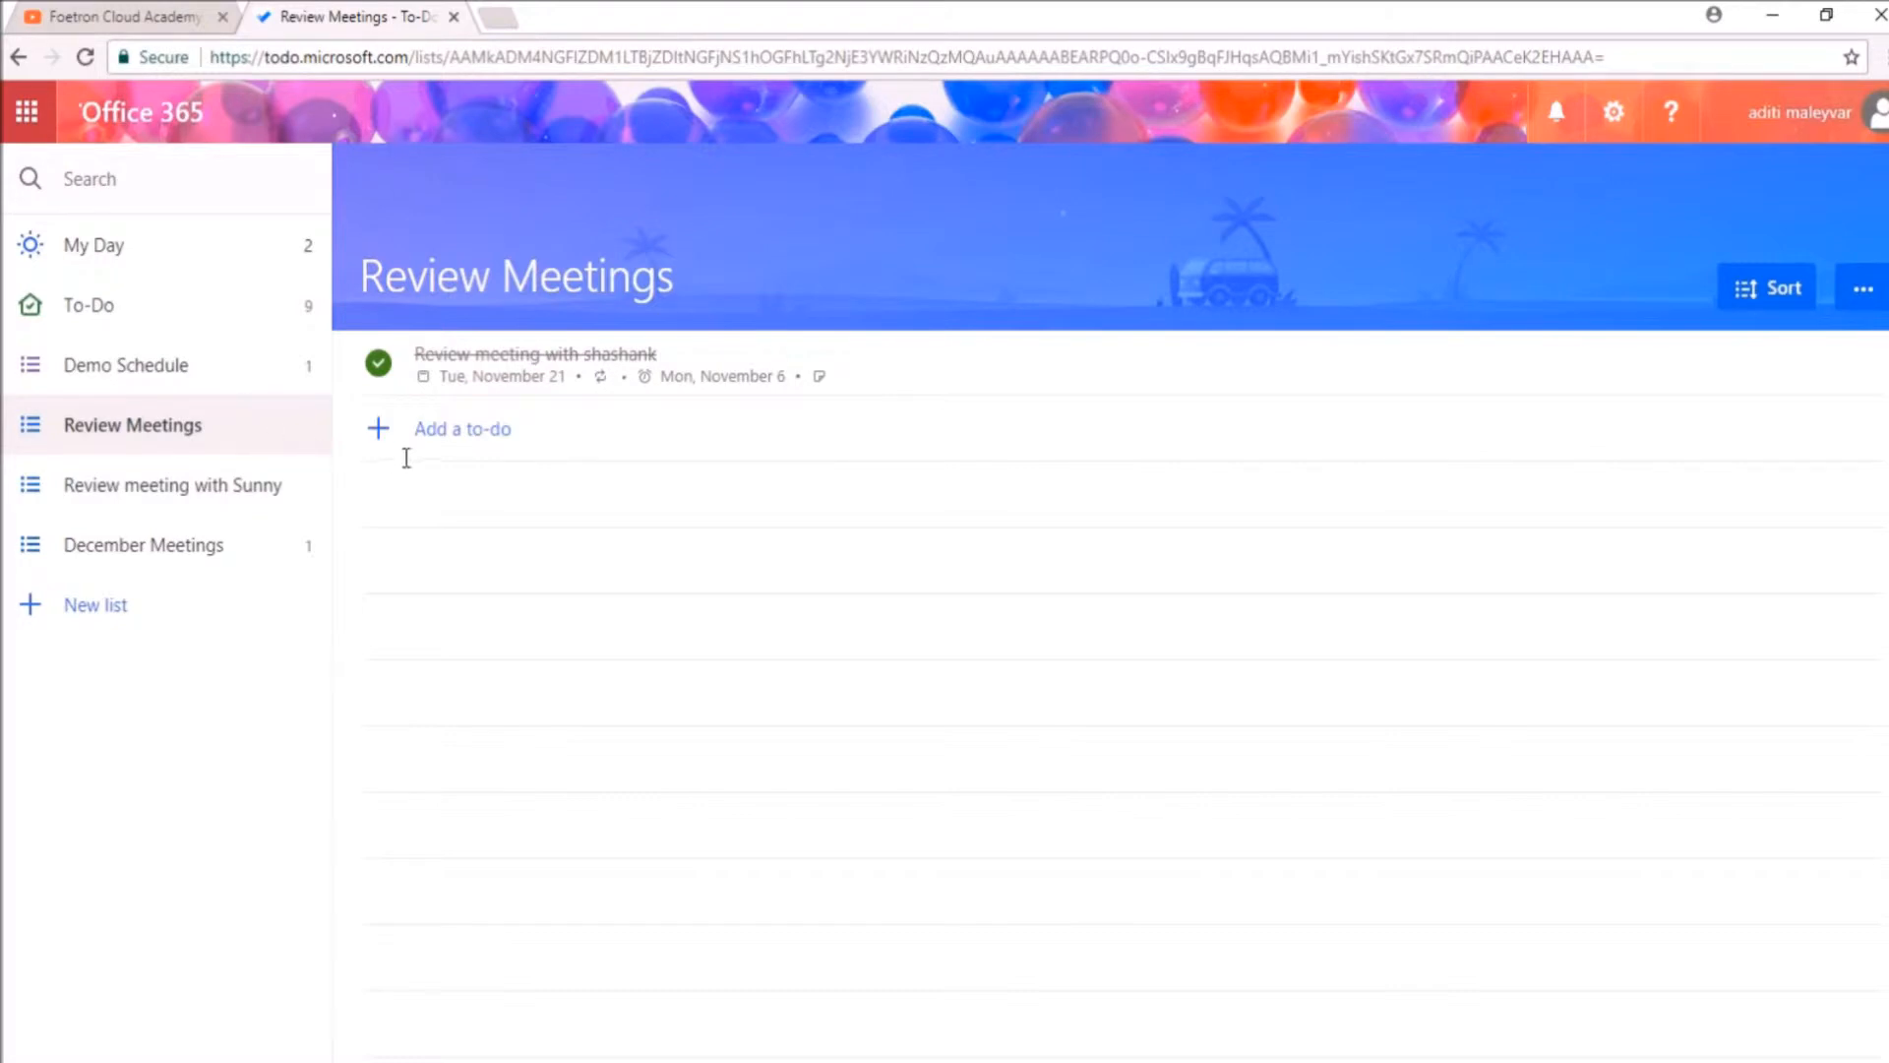
left_click(278, 487)
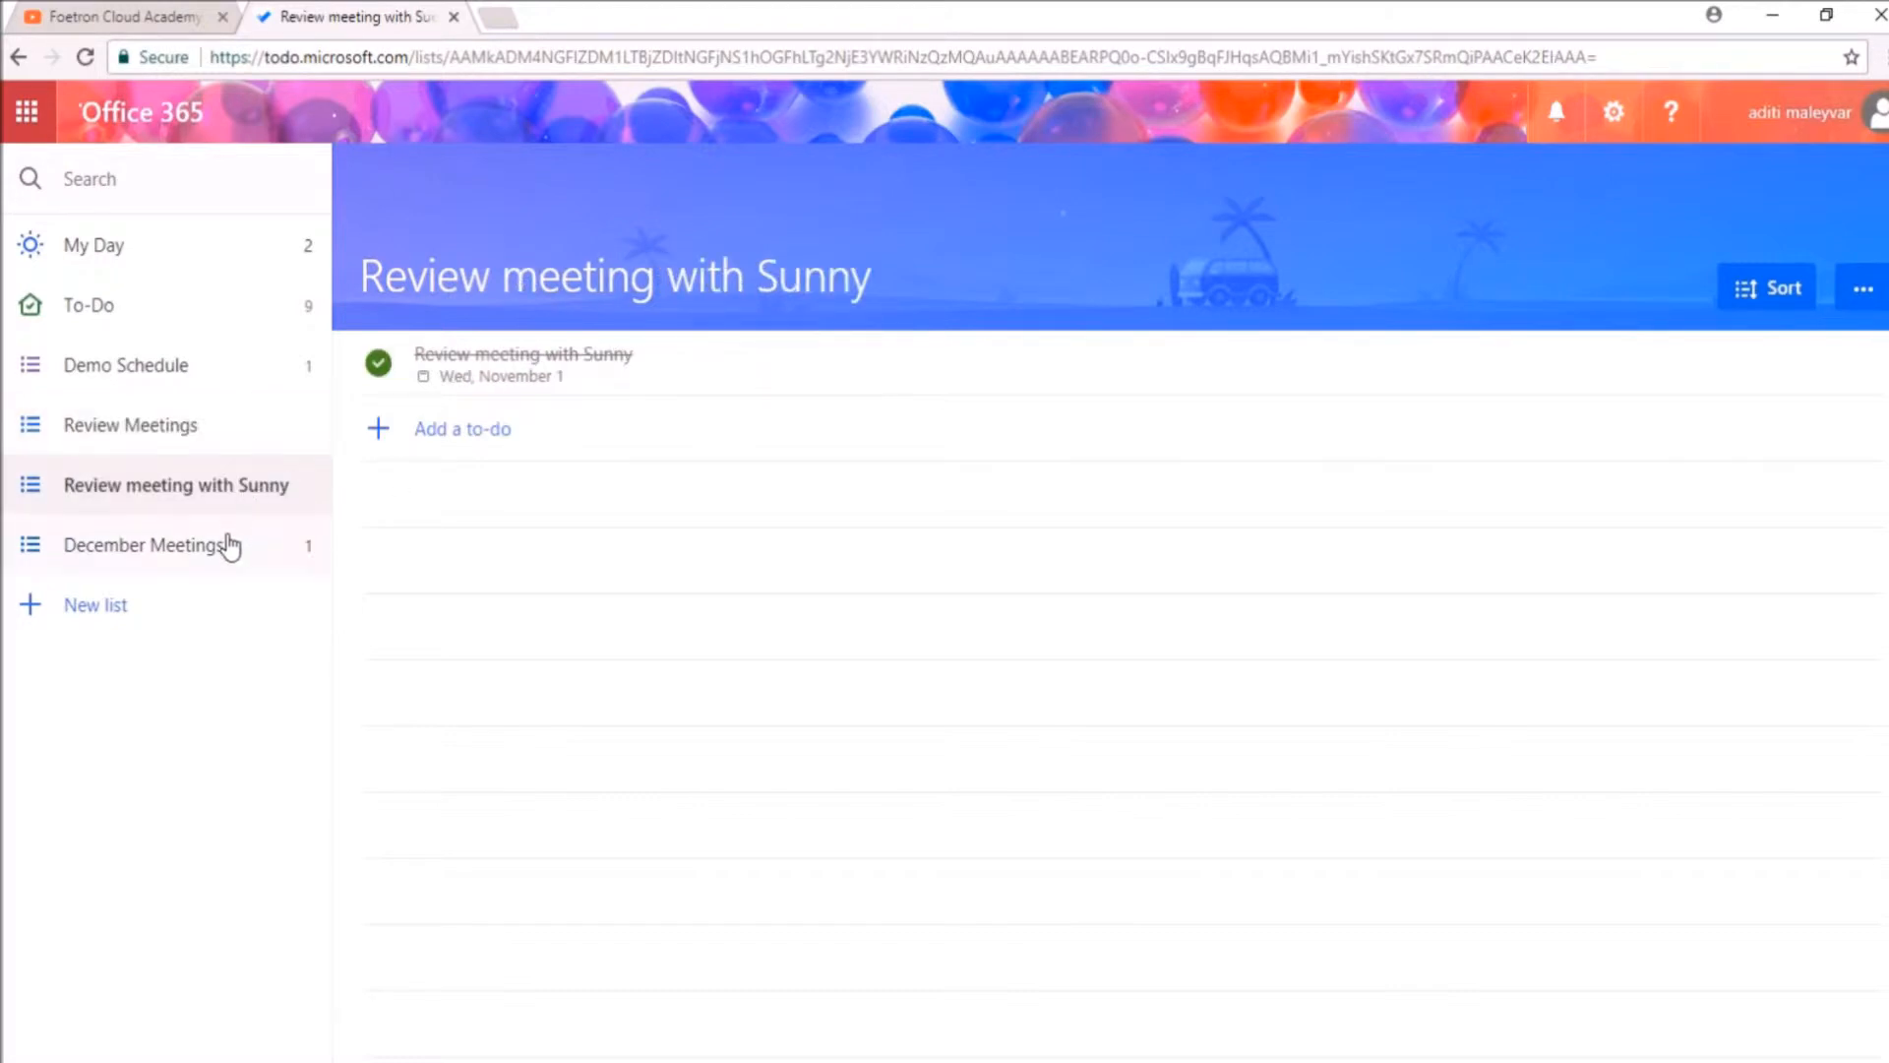
left_click(236, 551)
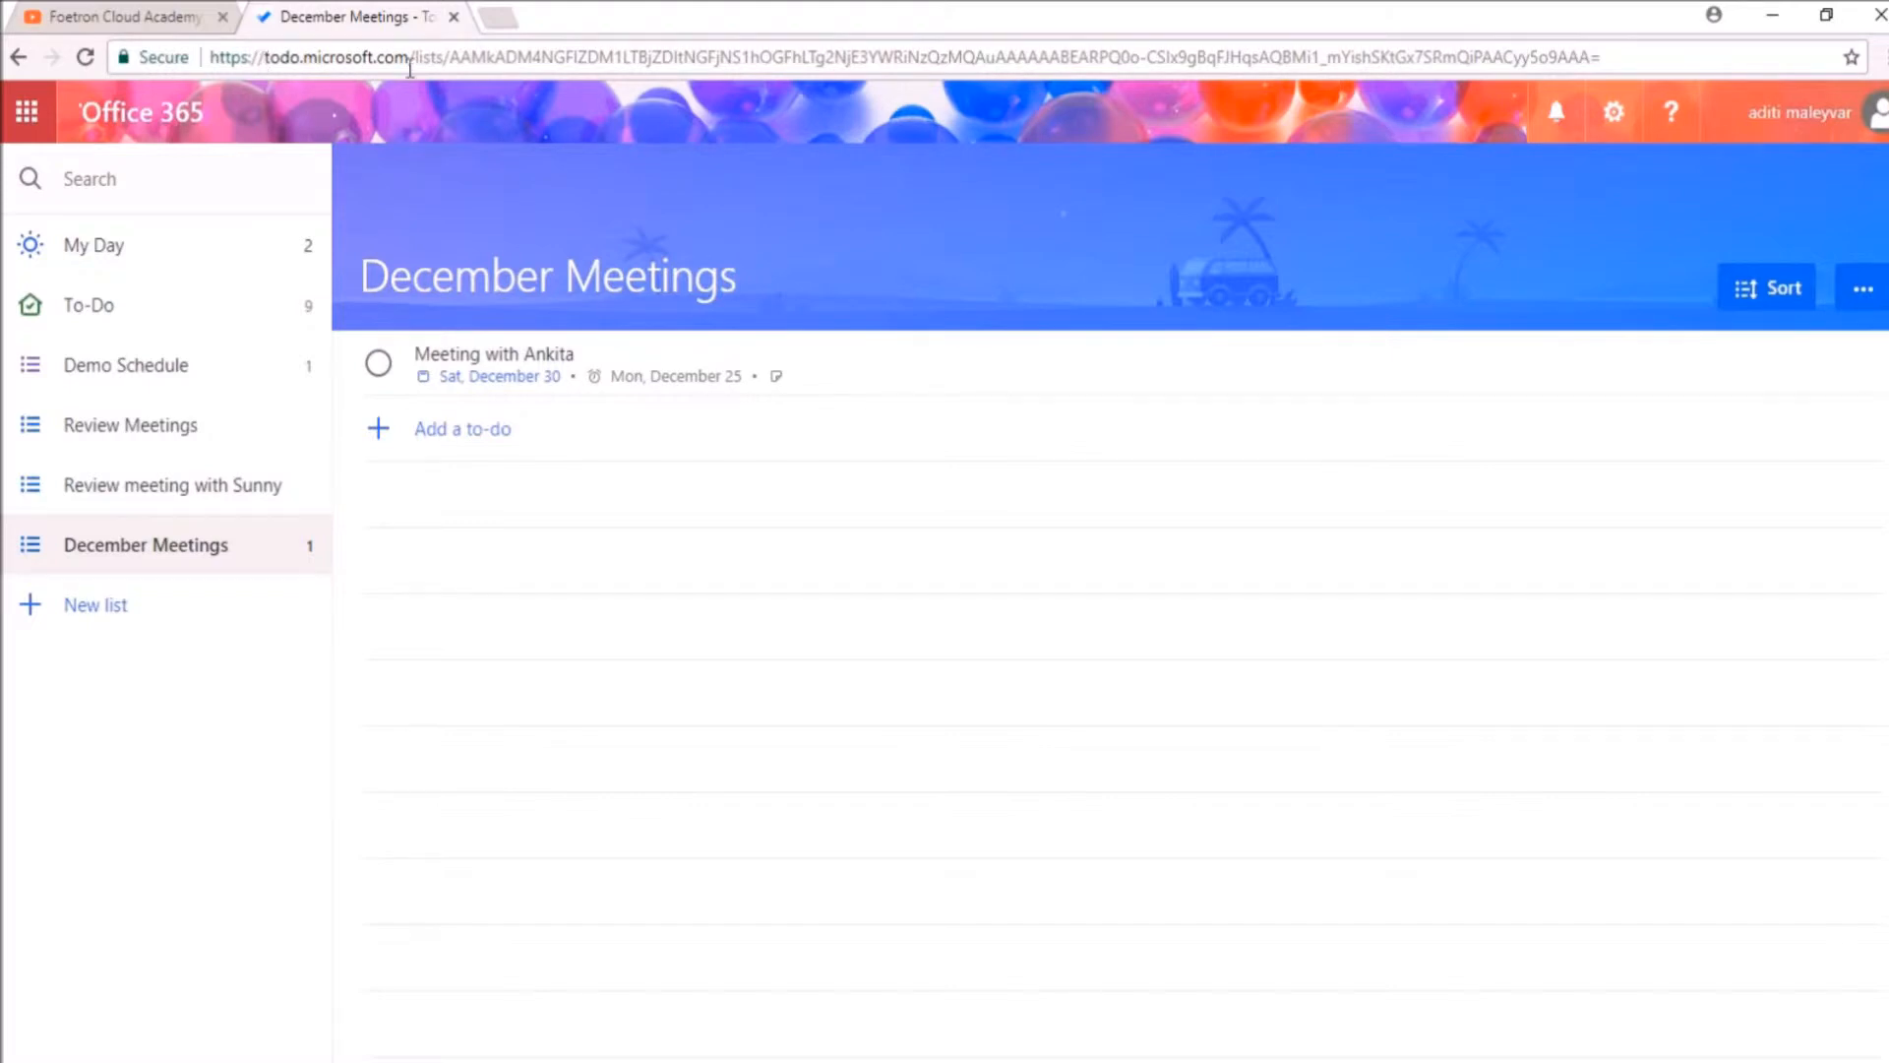
Step: Open My Day, review the earlier tasks, overdue items and suggestions for today, and close the review
left_click(244, 247)
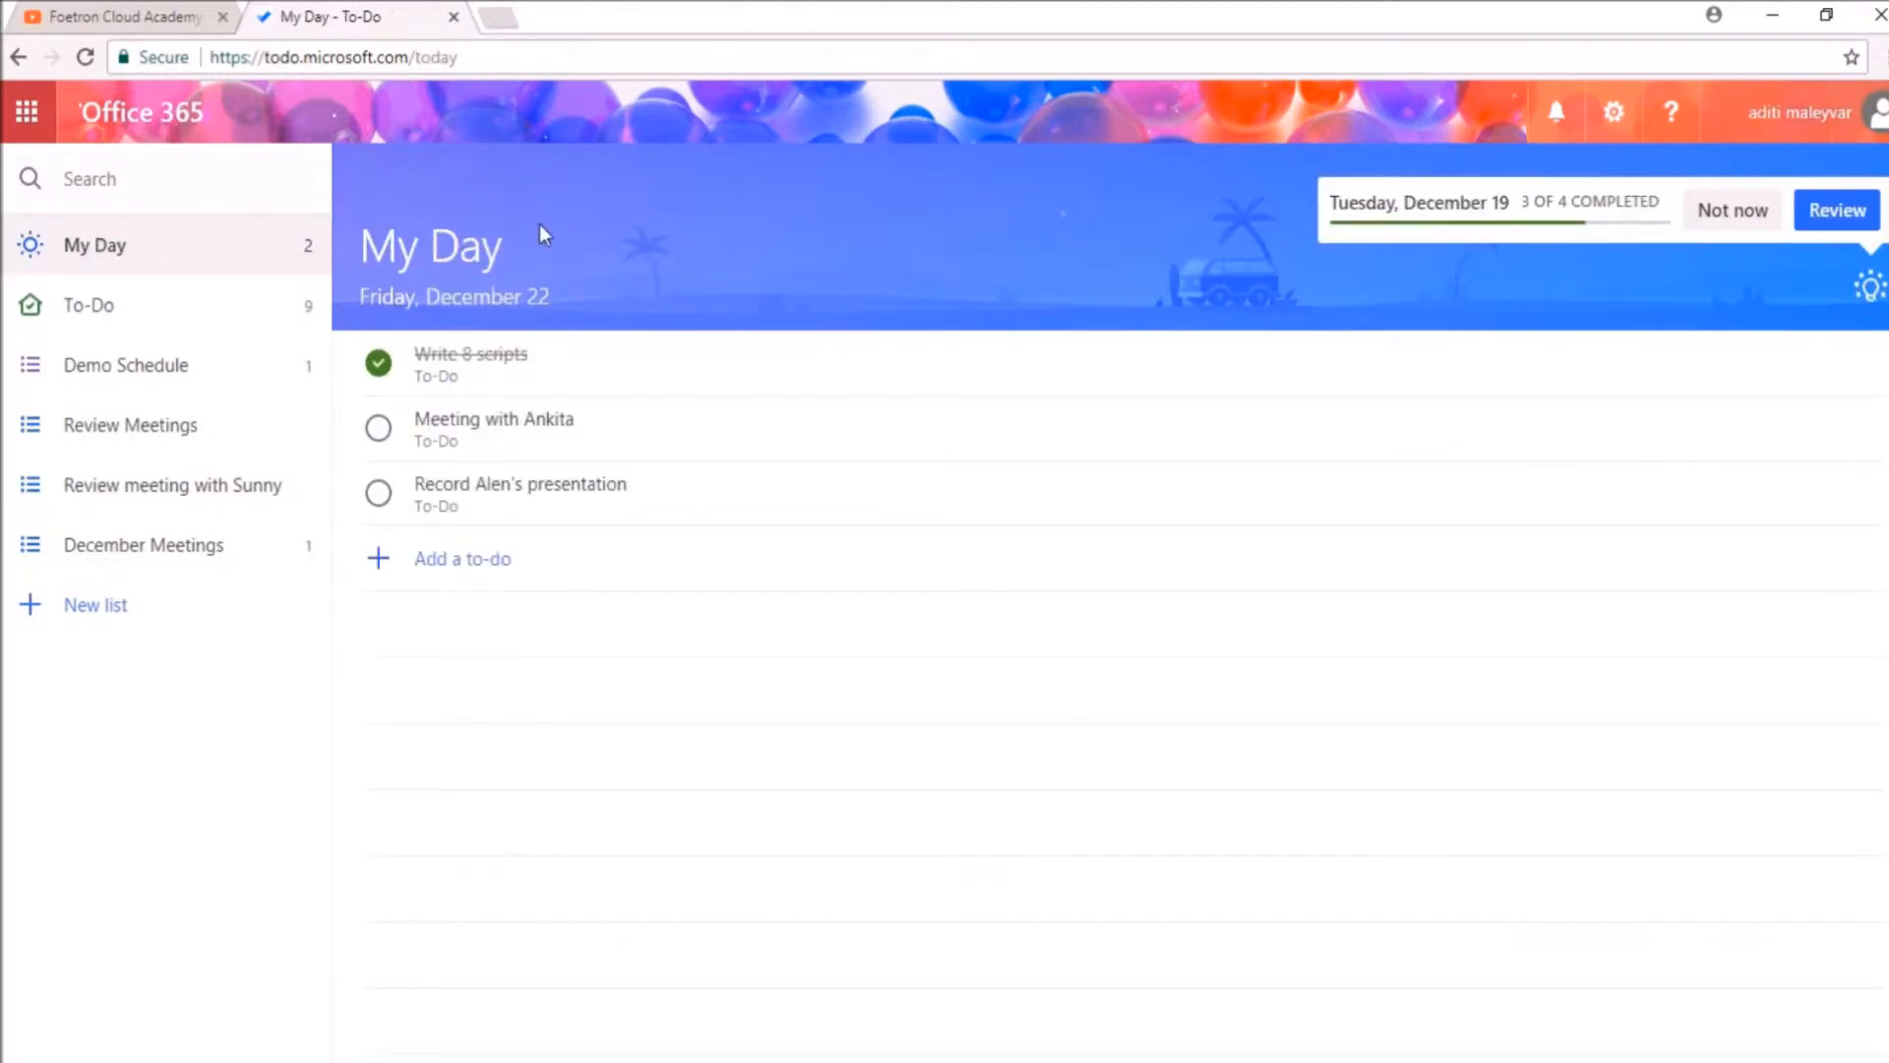
left_click(1856, 227)
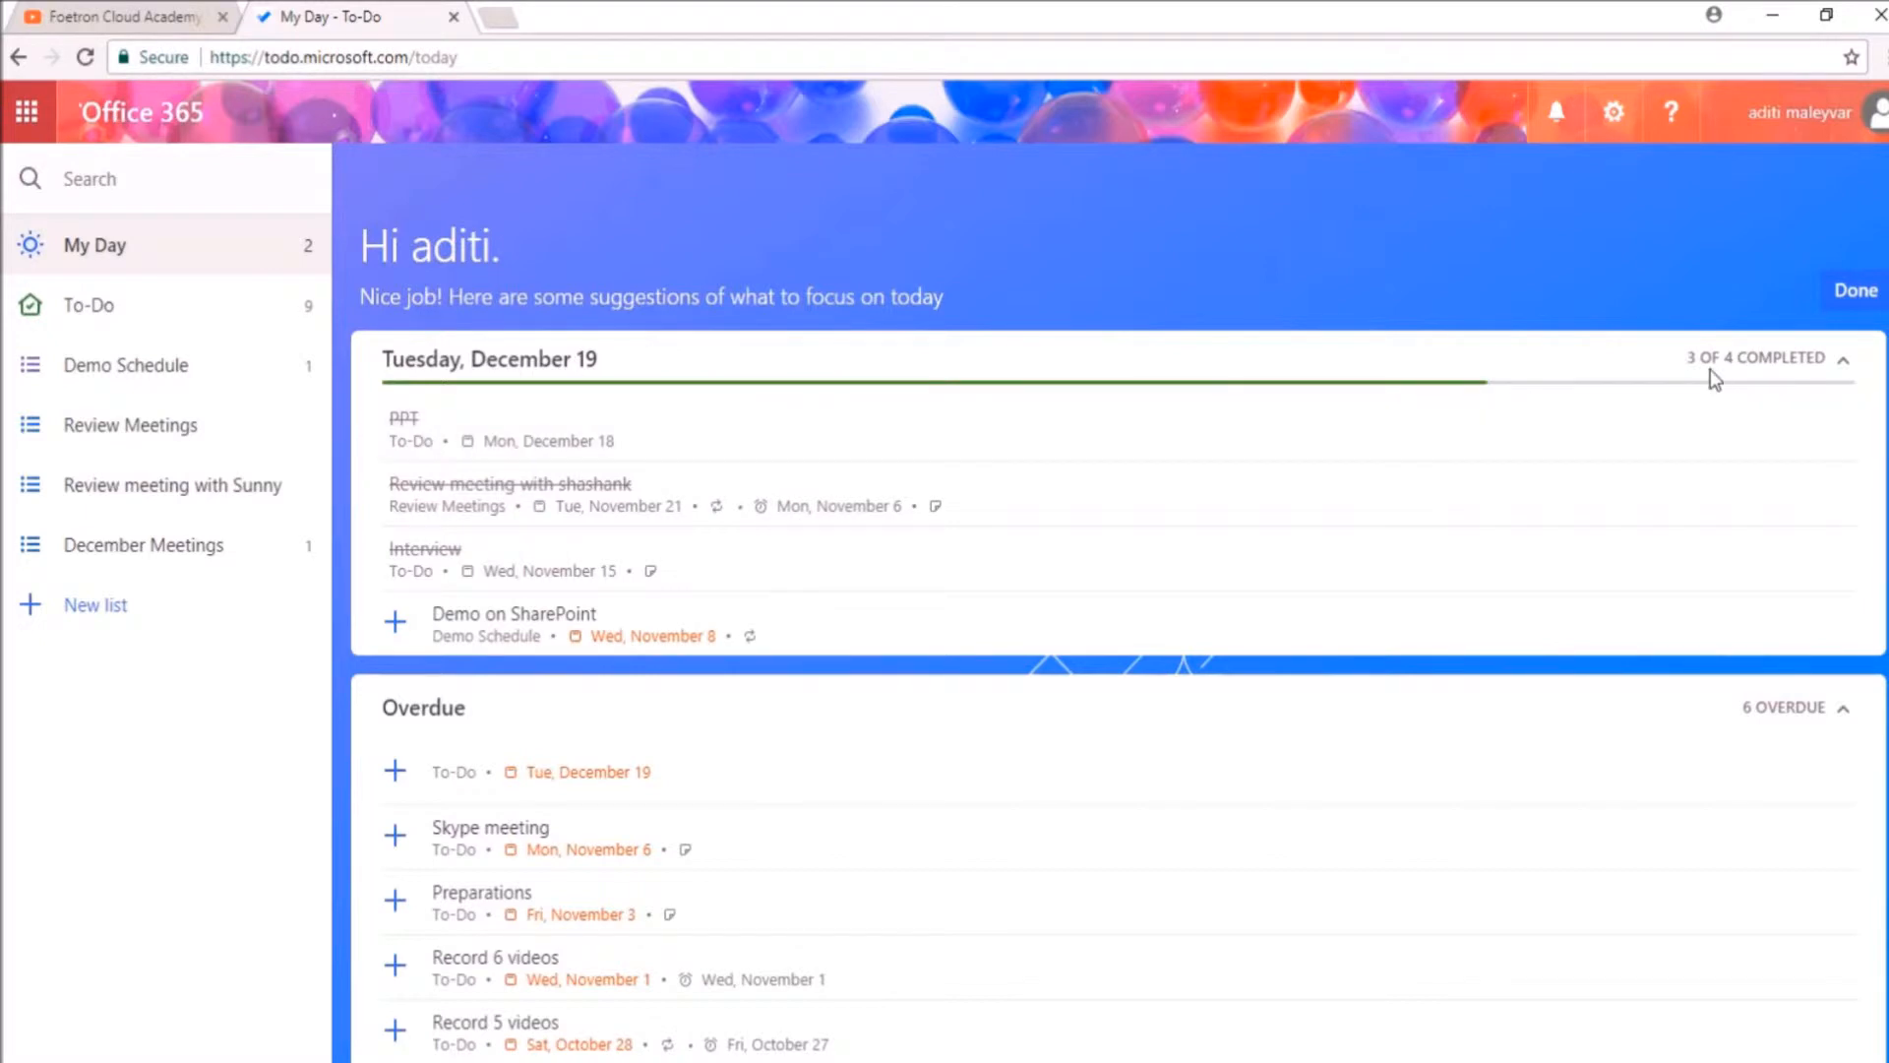
scroll(1193, 486, "down", 3)
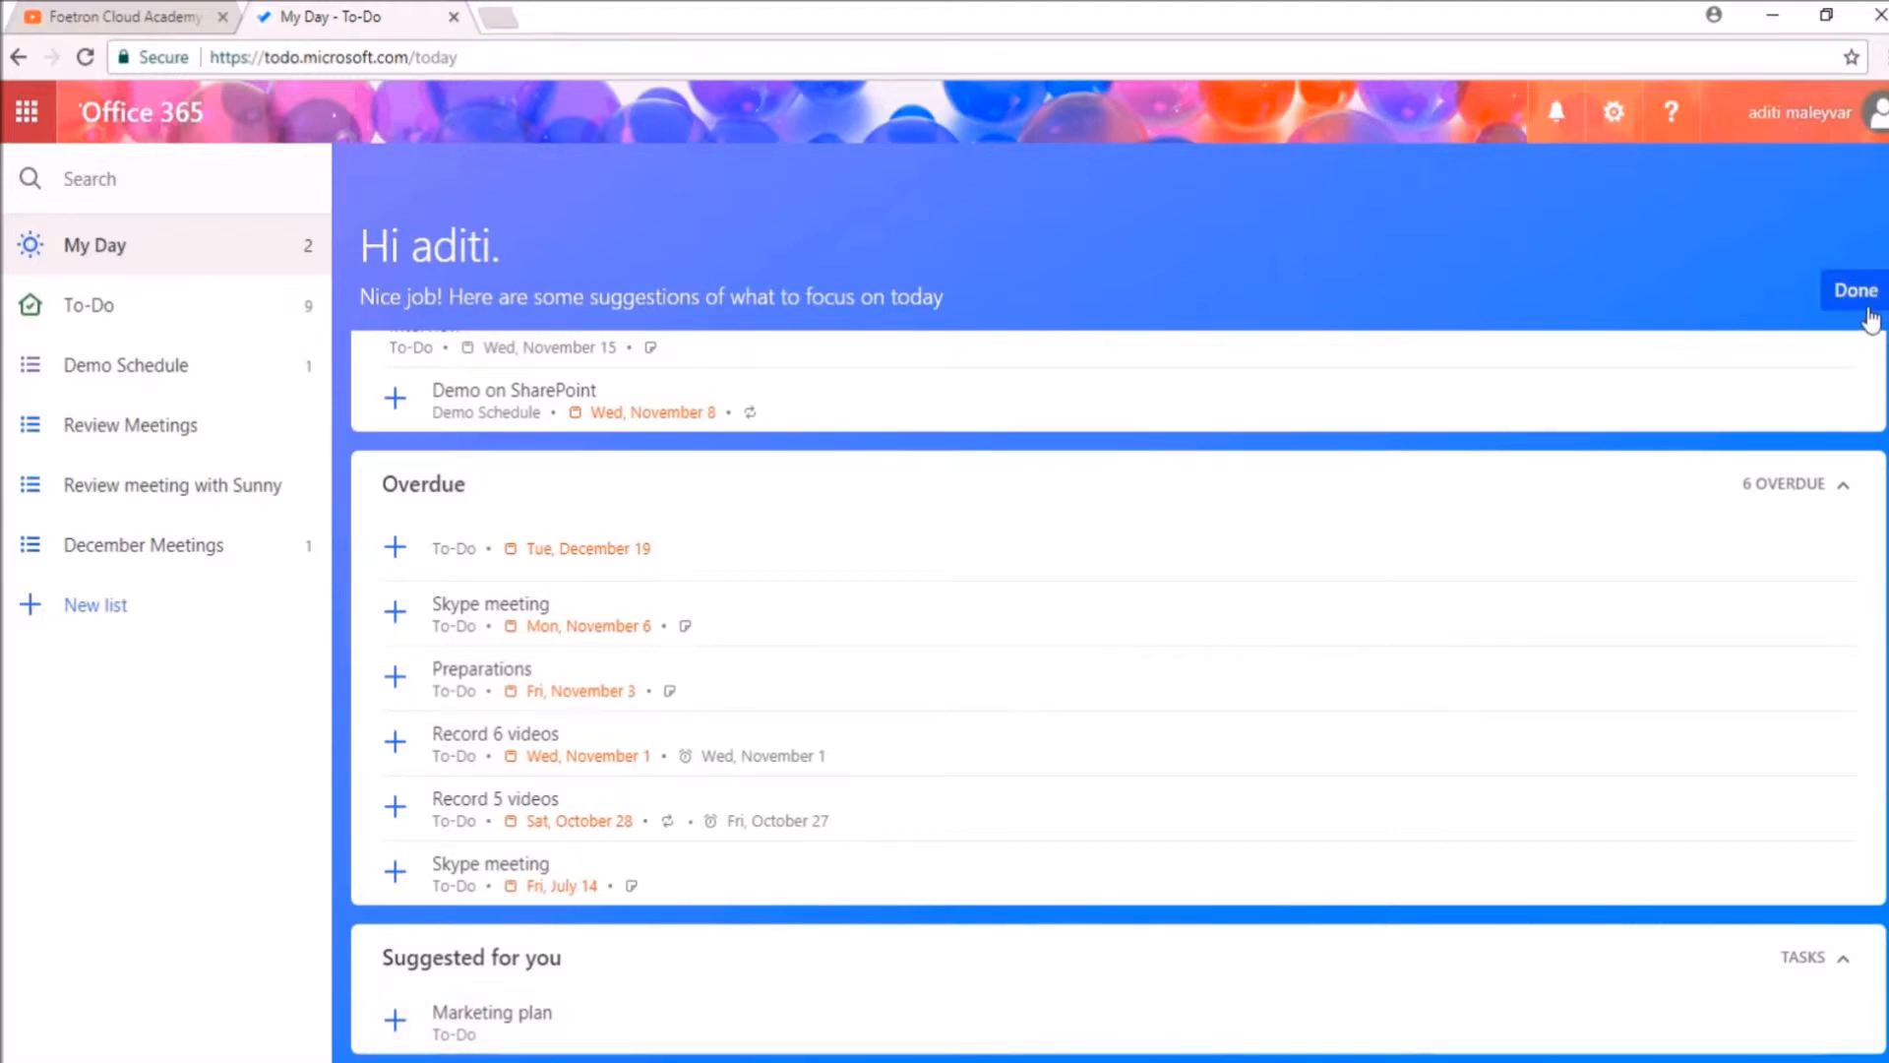
left_click(1846, 290)
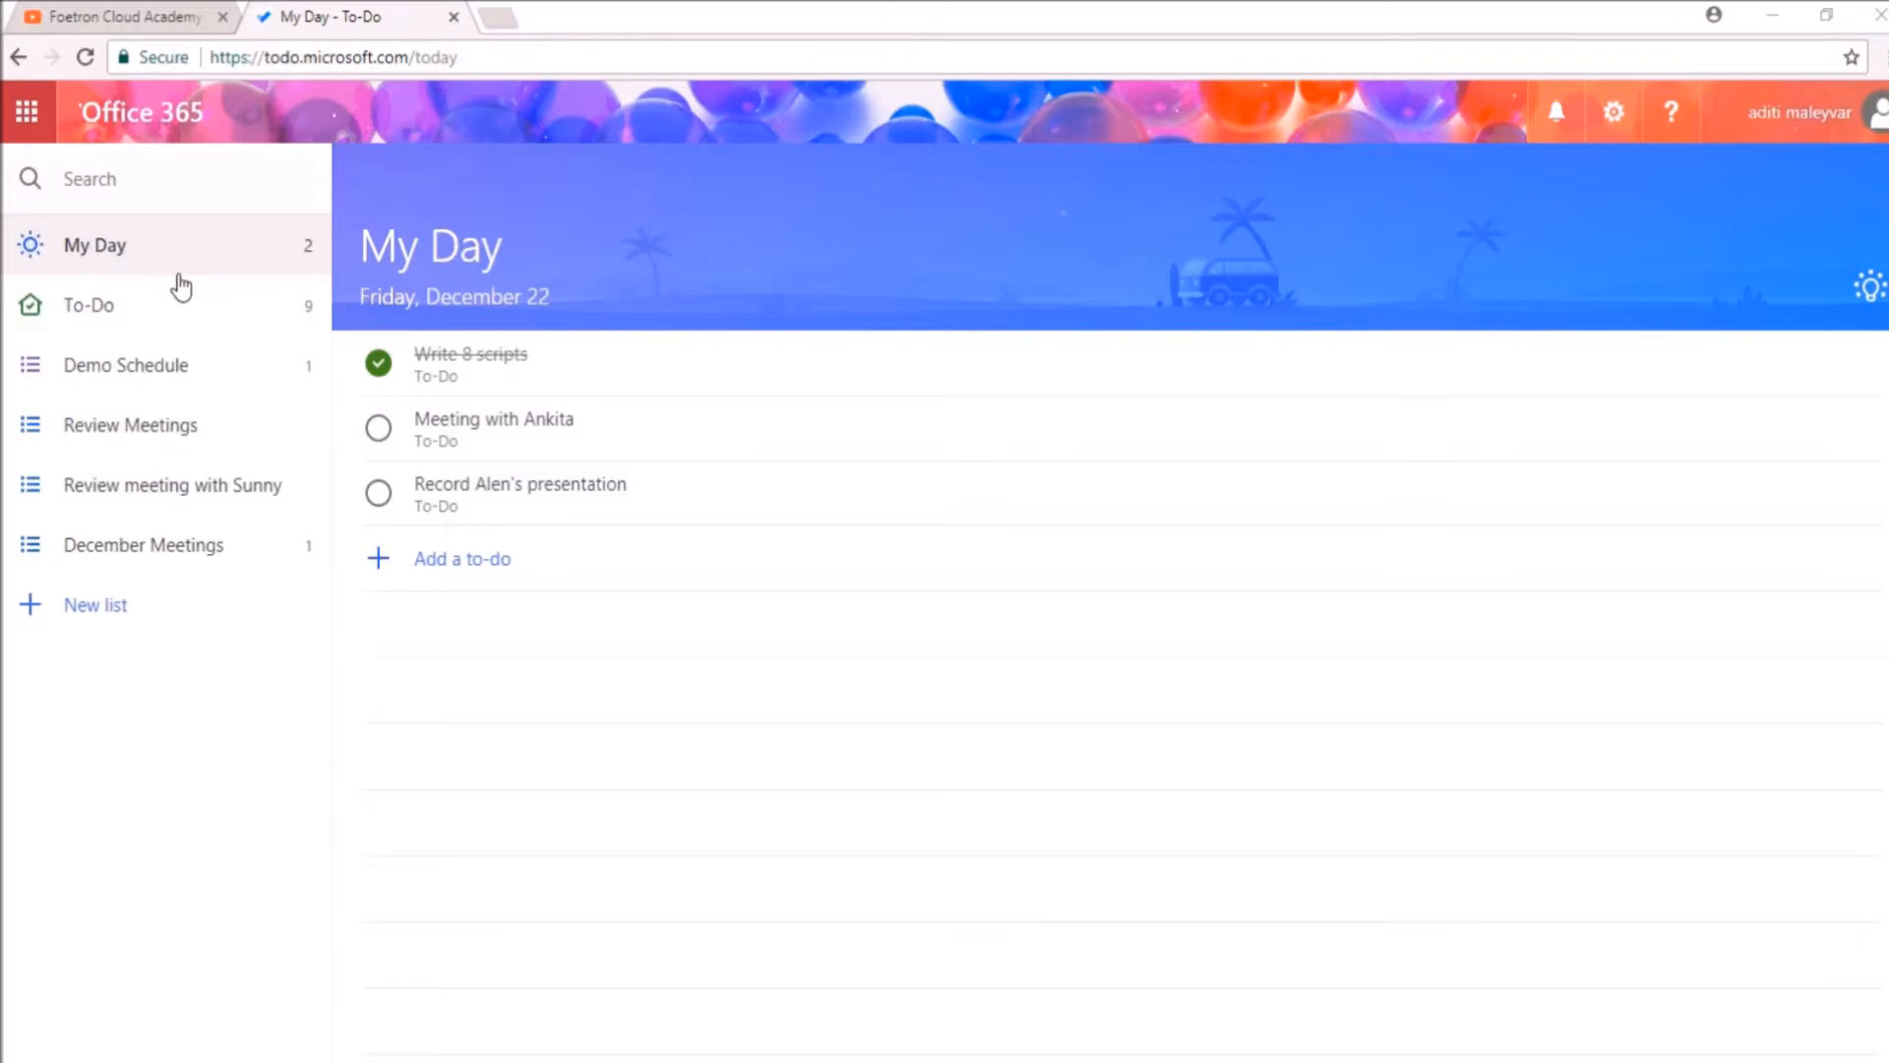
Step: Add the to-do "Discuss Marketing Plan" to the December Meetings list
left_click(146, 544)
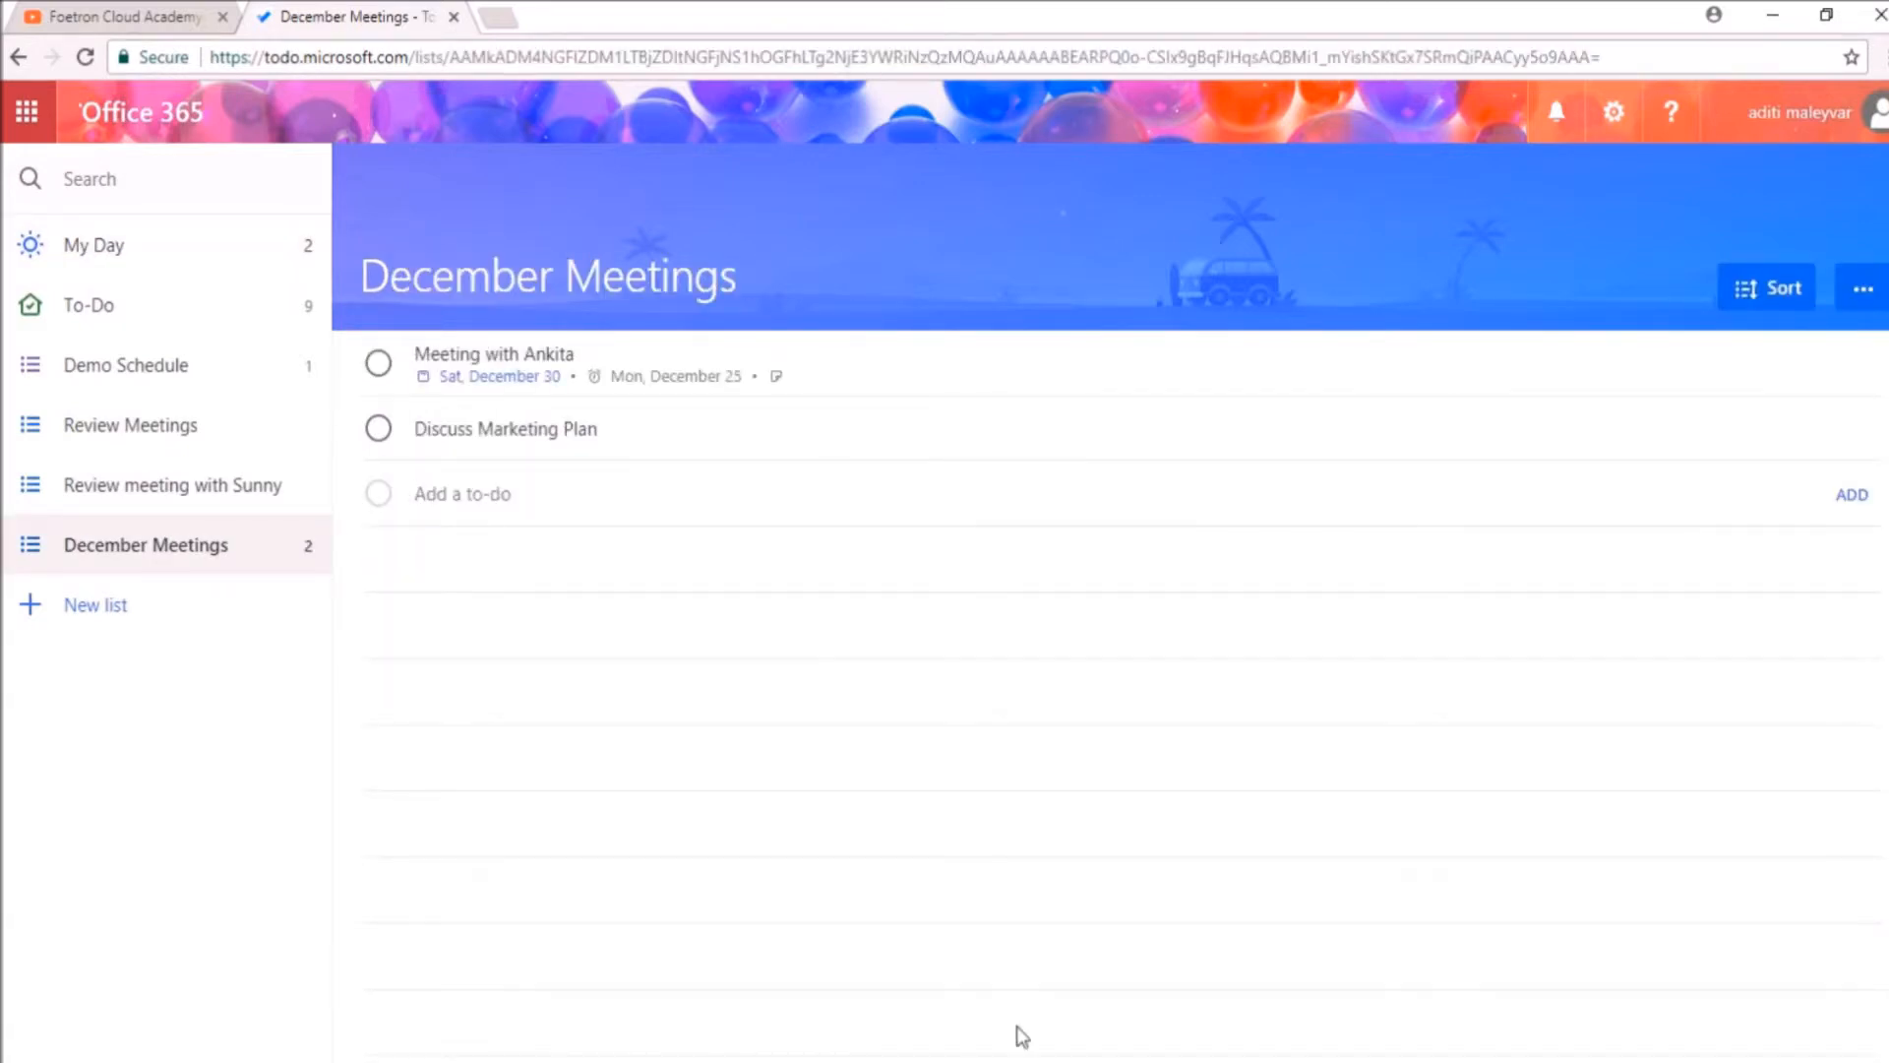
Step: Switch to Outlook and add a task to the December Meetings task folder titled "Marketing Plan Discussion with" plus the colleague's name
mouse_move(169, 1021)
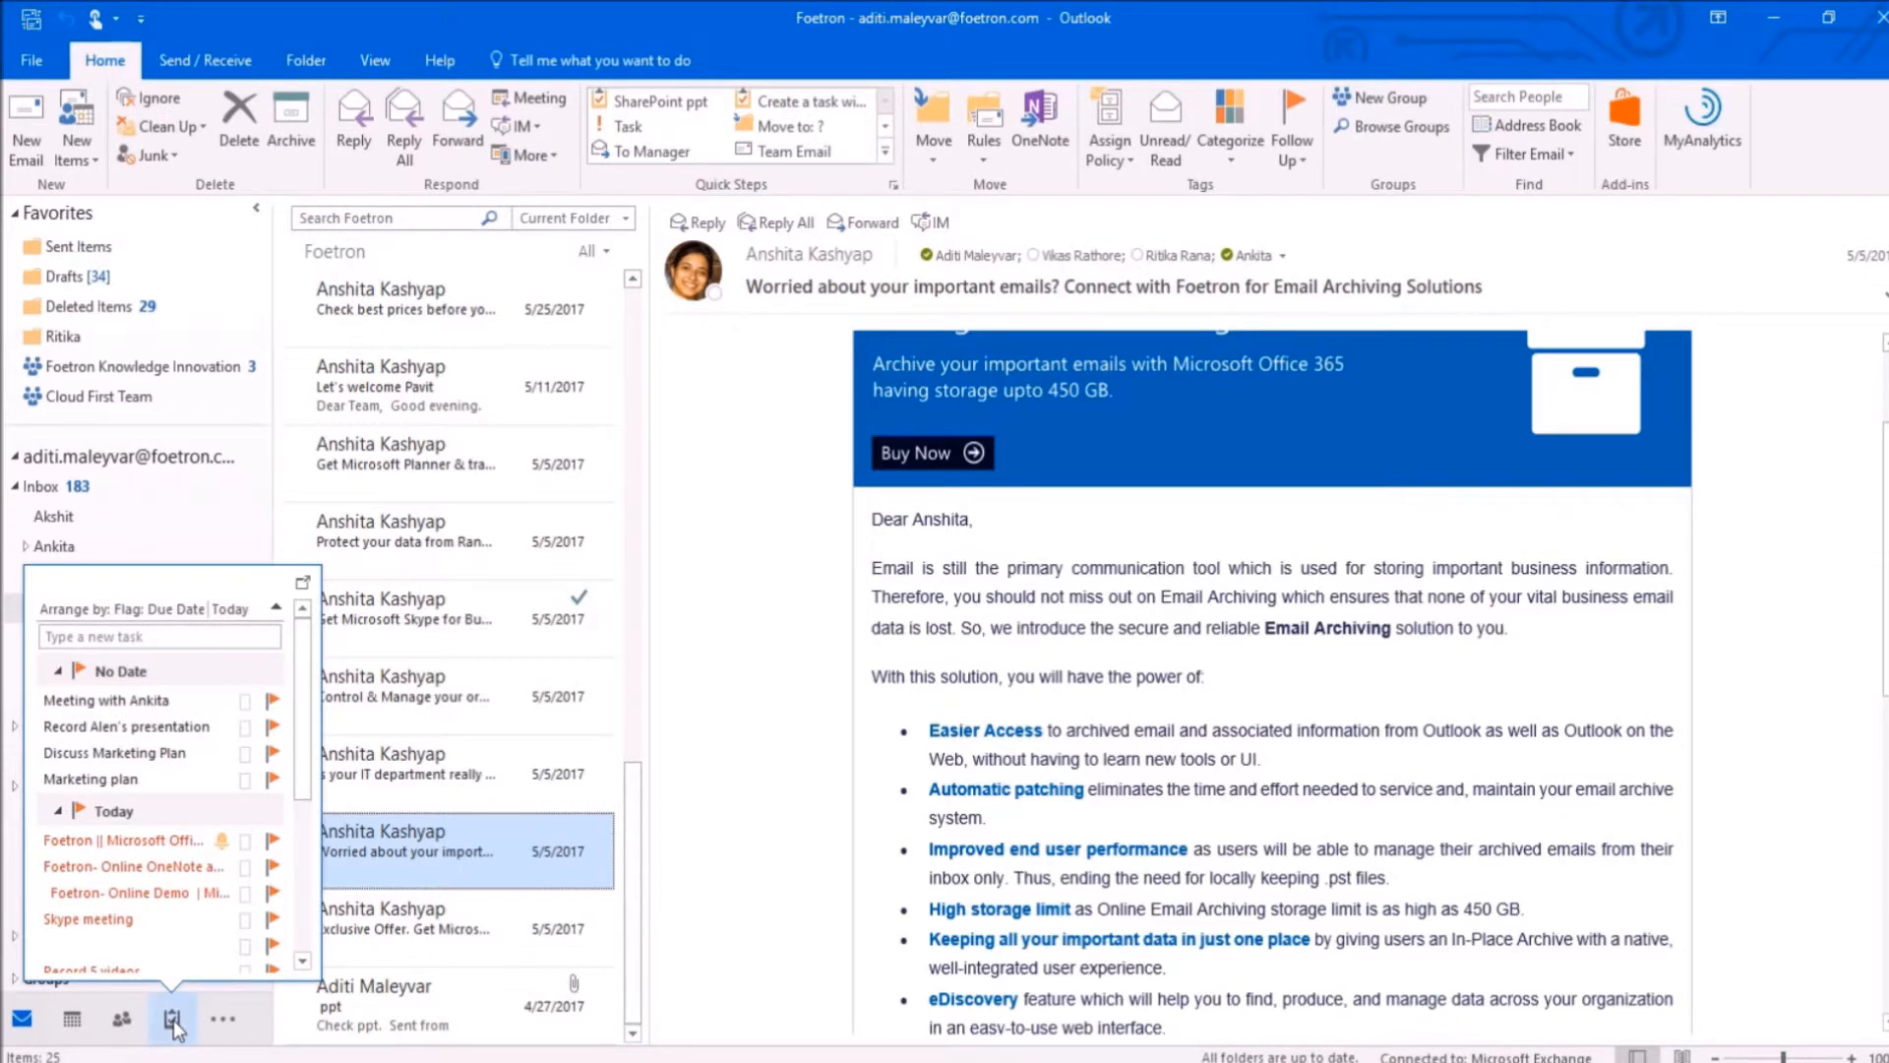
left_click(171, 1021)
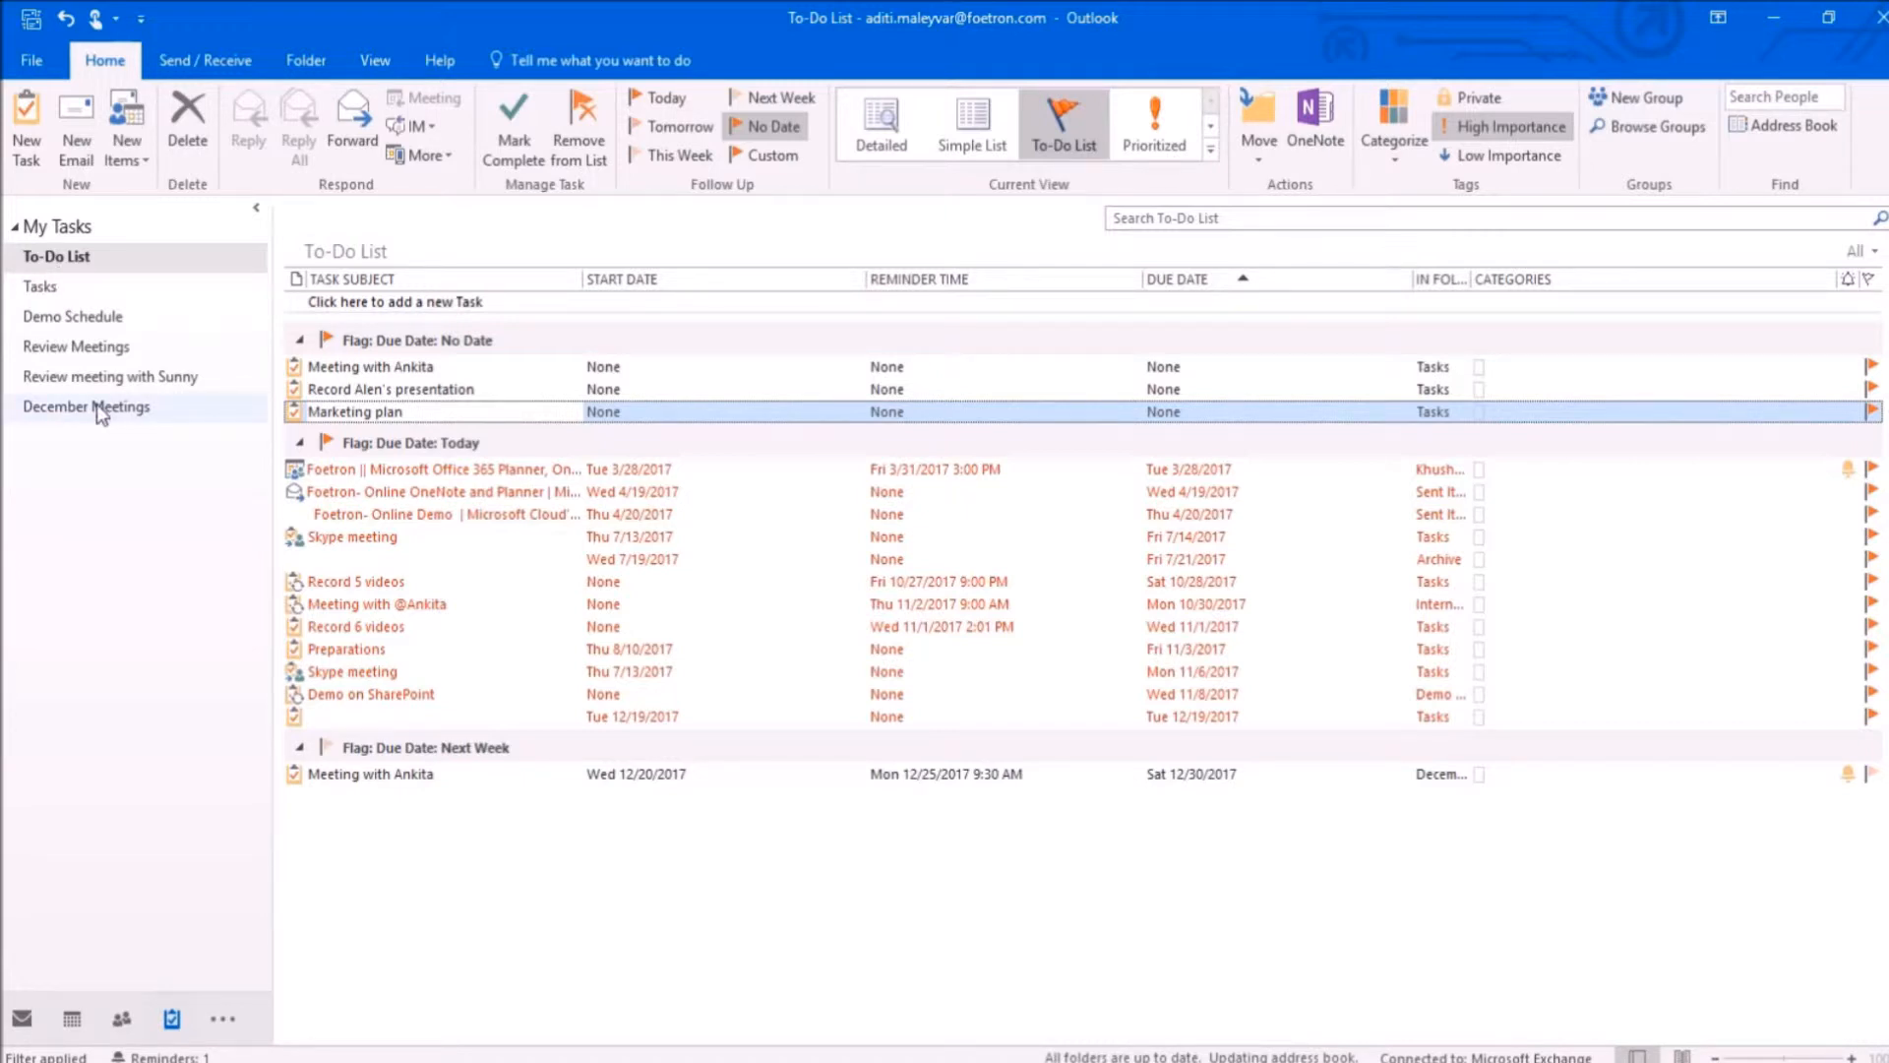
left_click(121, 409)
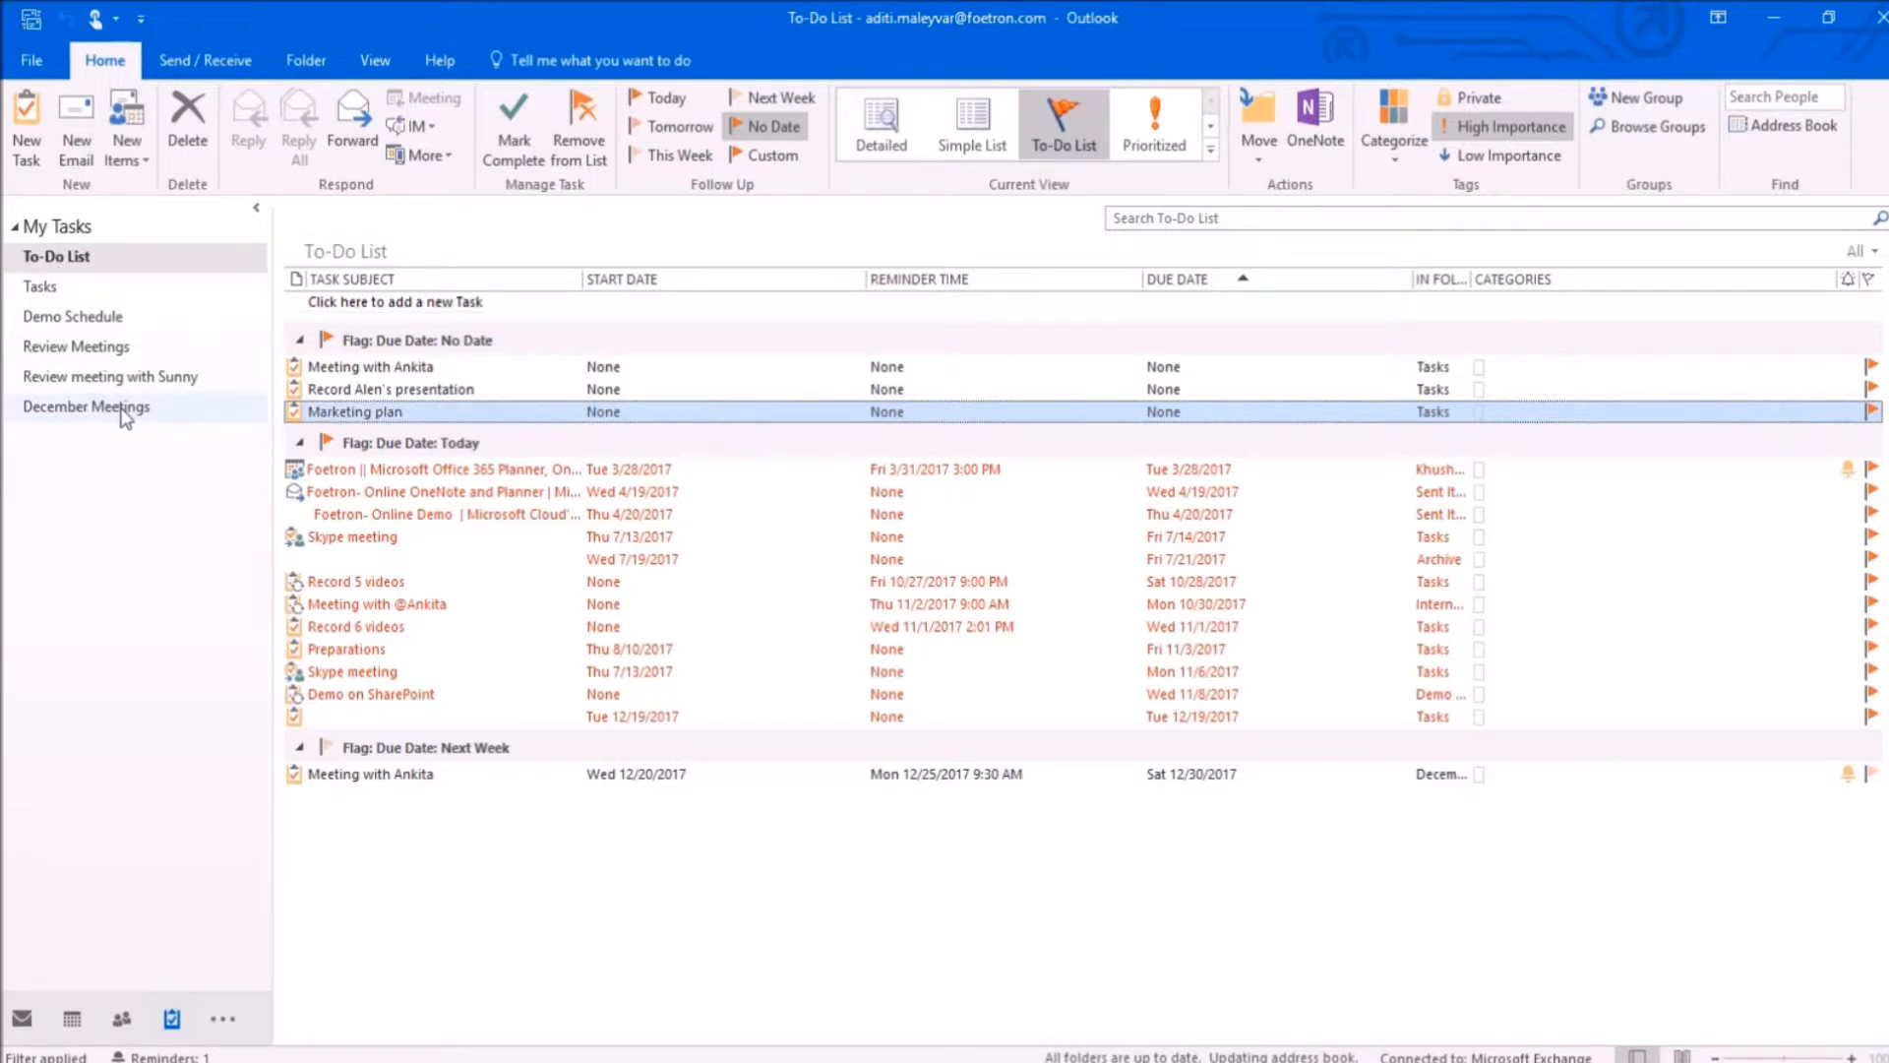
left_click(121, 408)
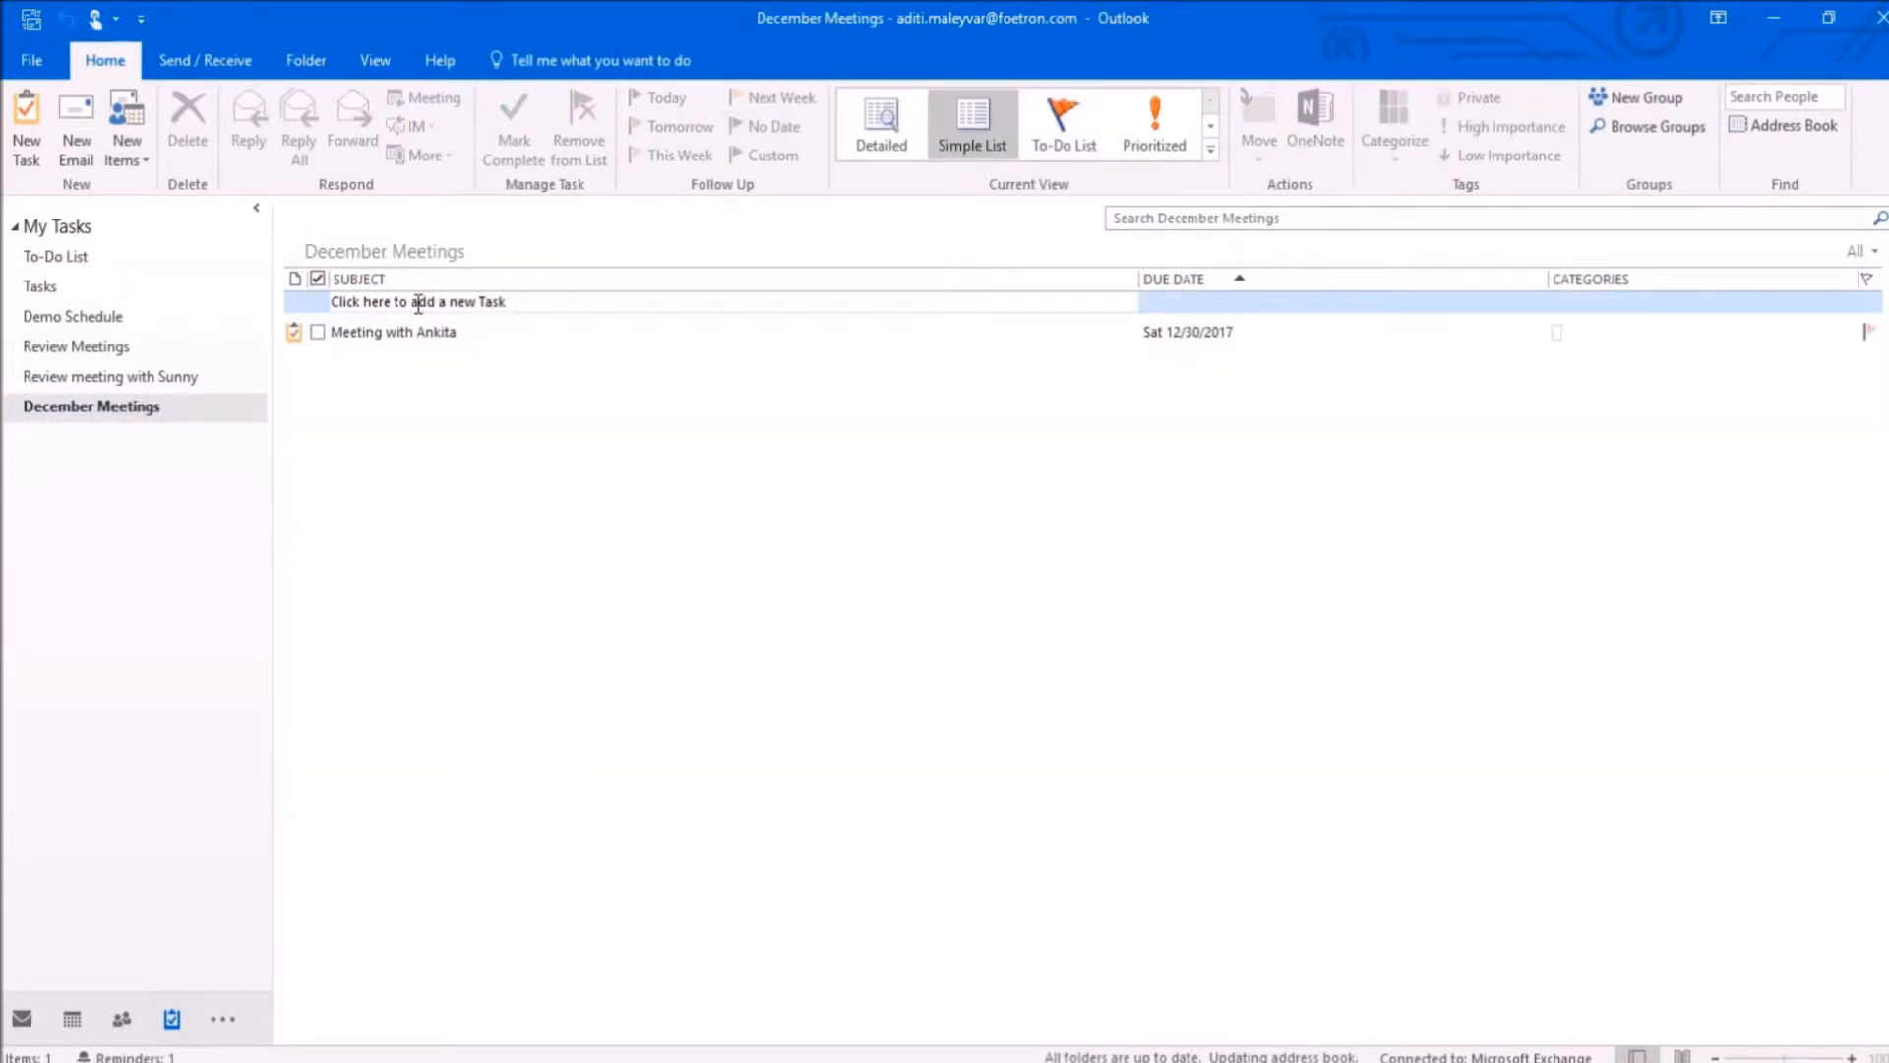
left_click(418, 303)
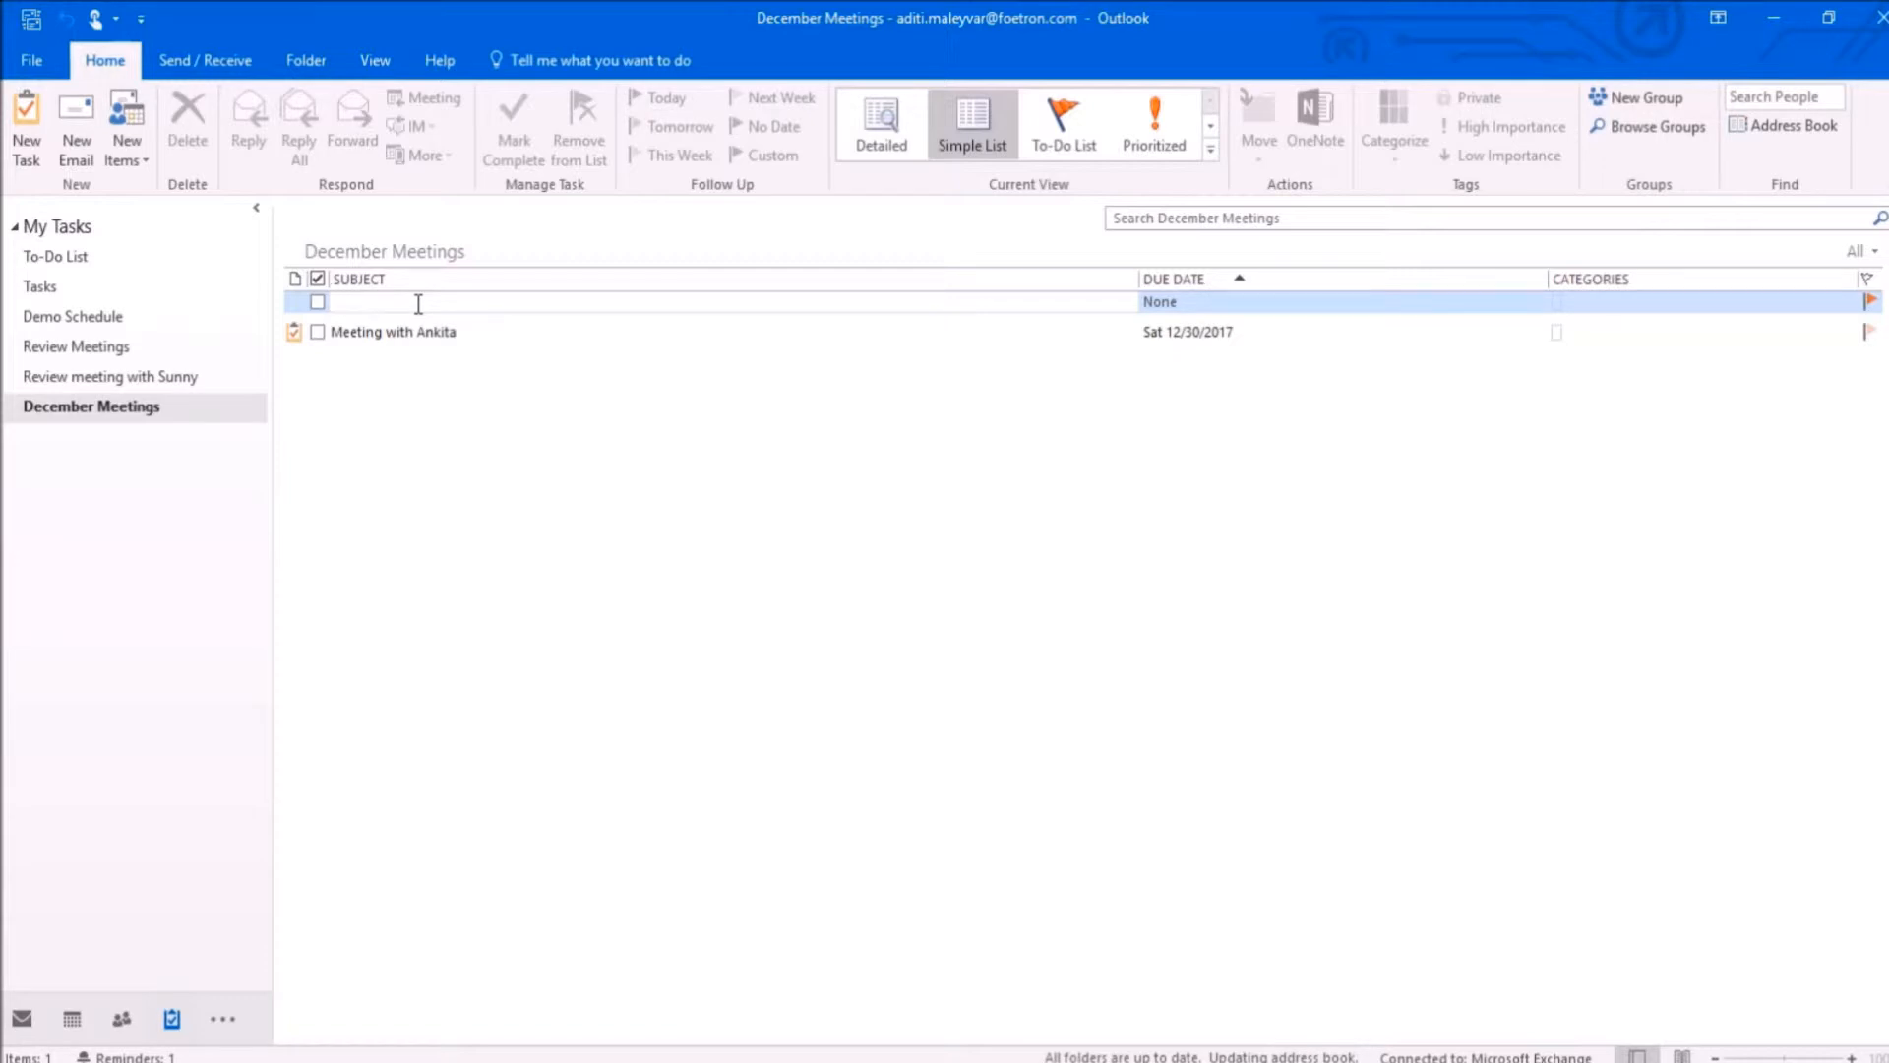
type("Marketing Plan Discussion with Ankita")
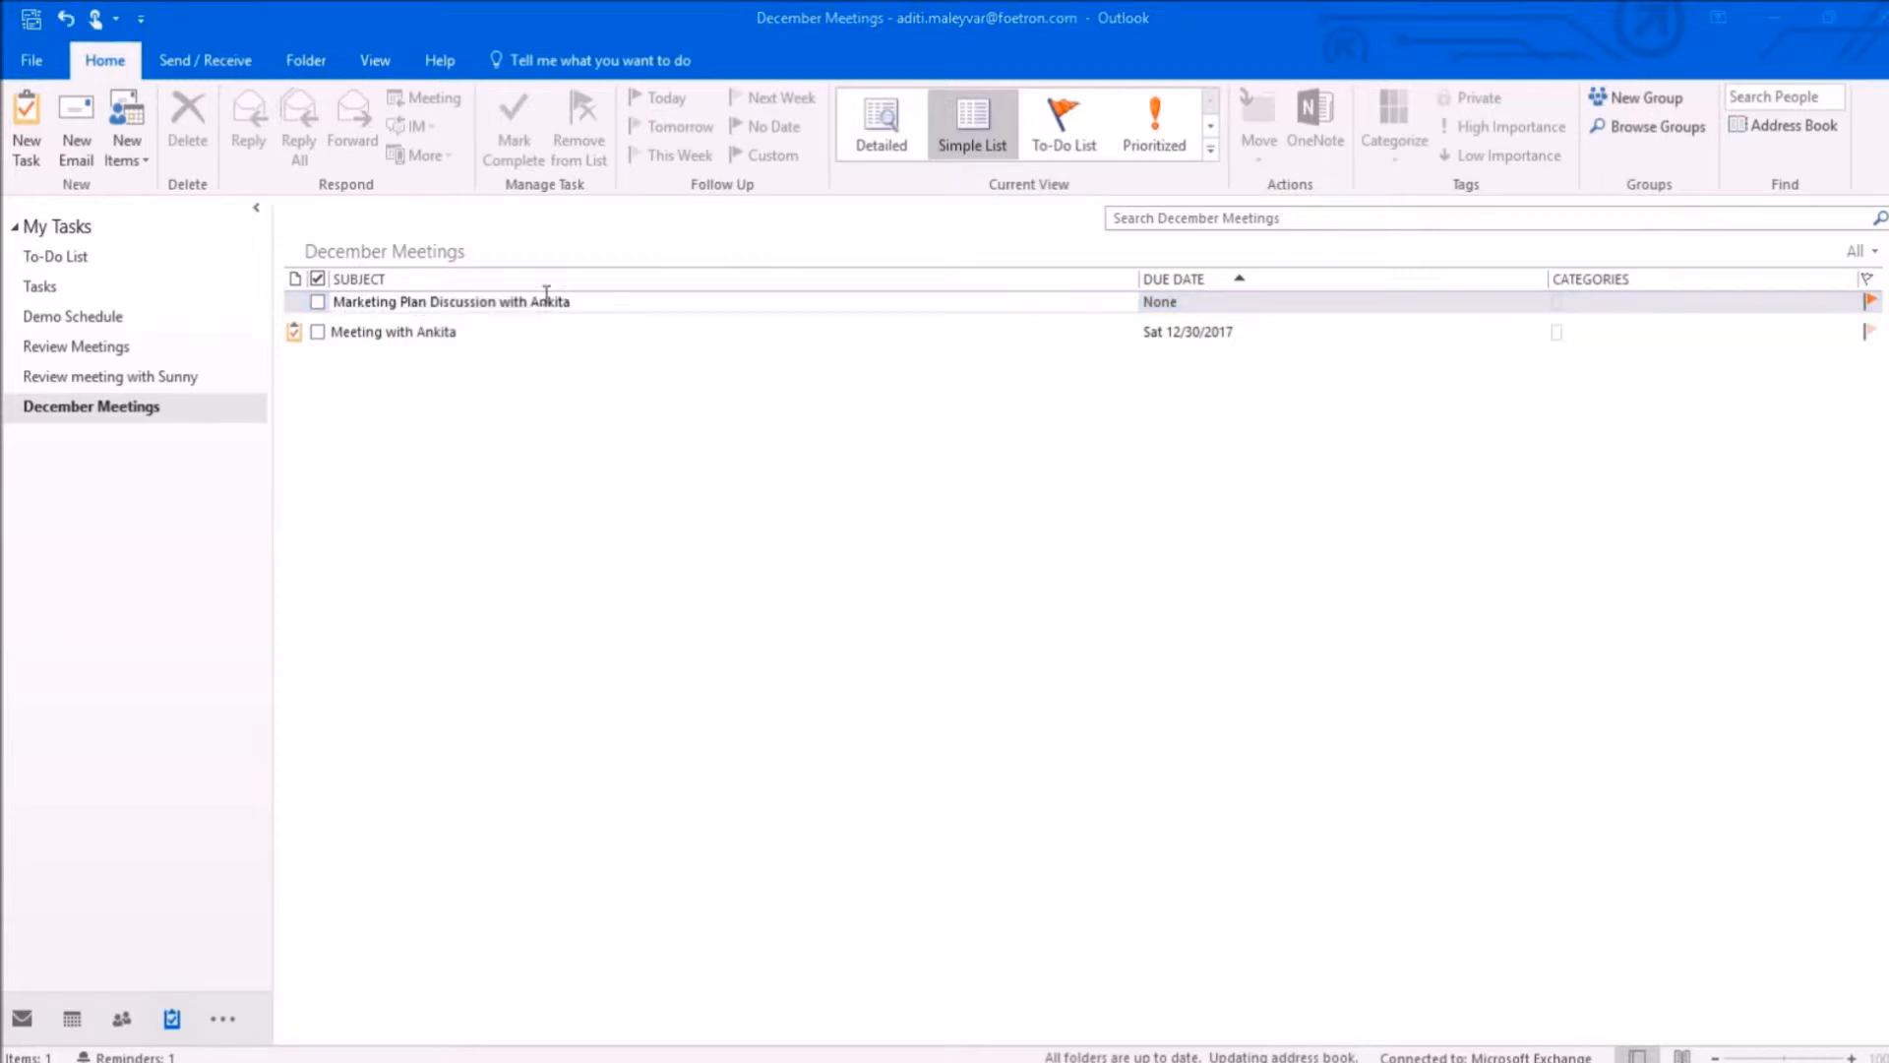
Step: Open the marketing plan discussion task and set its start date to Sat 12/23/2017 and due date to Tue 12/26/2017
double_click(544, 301)
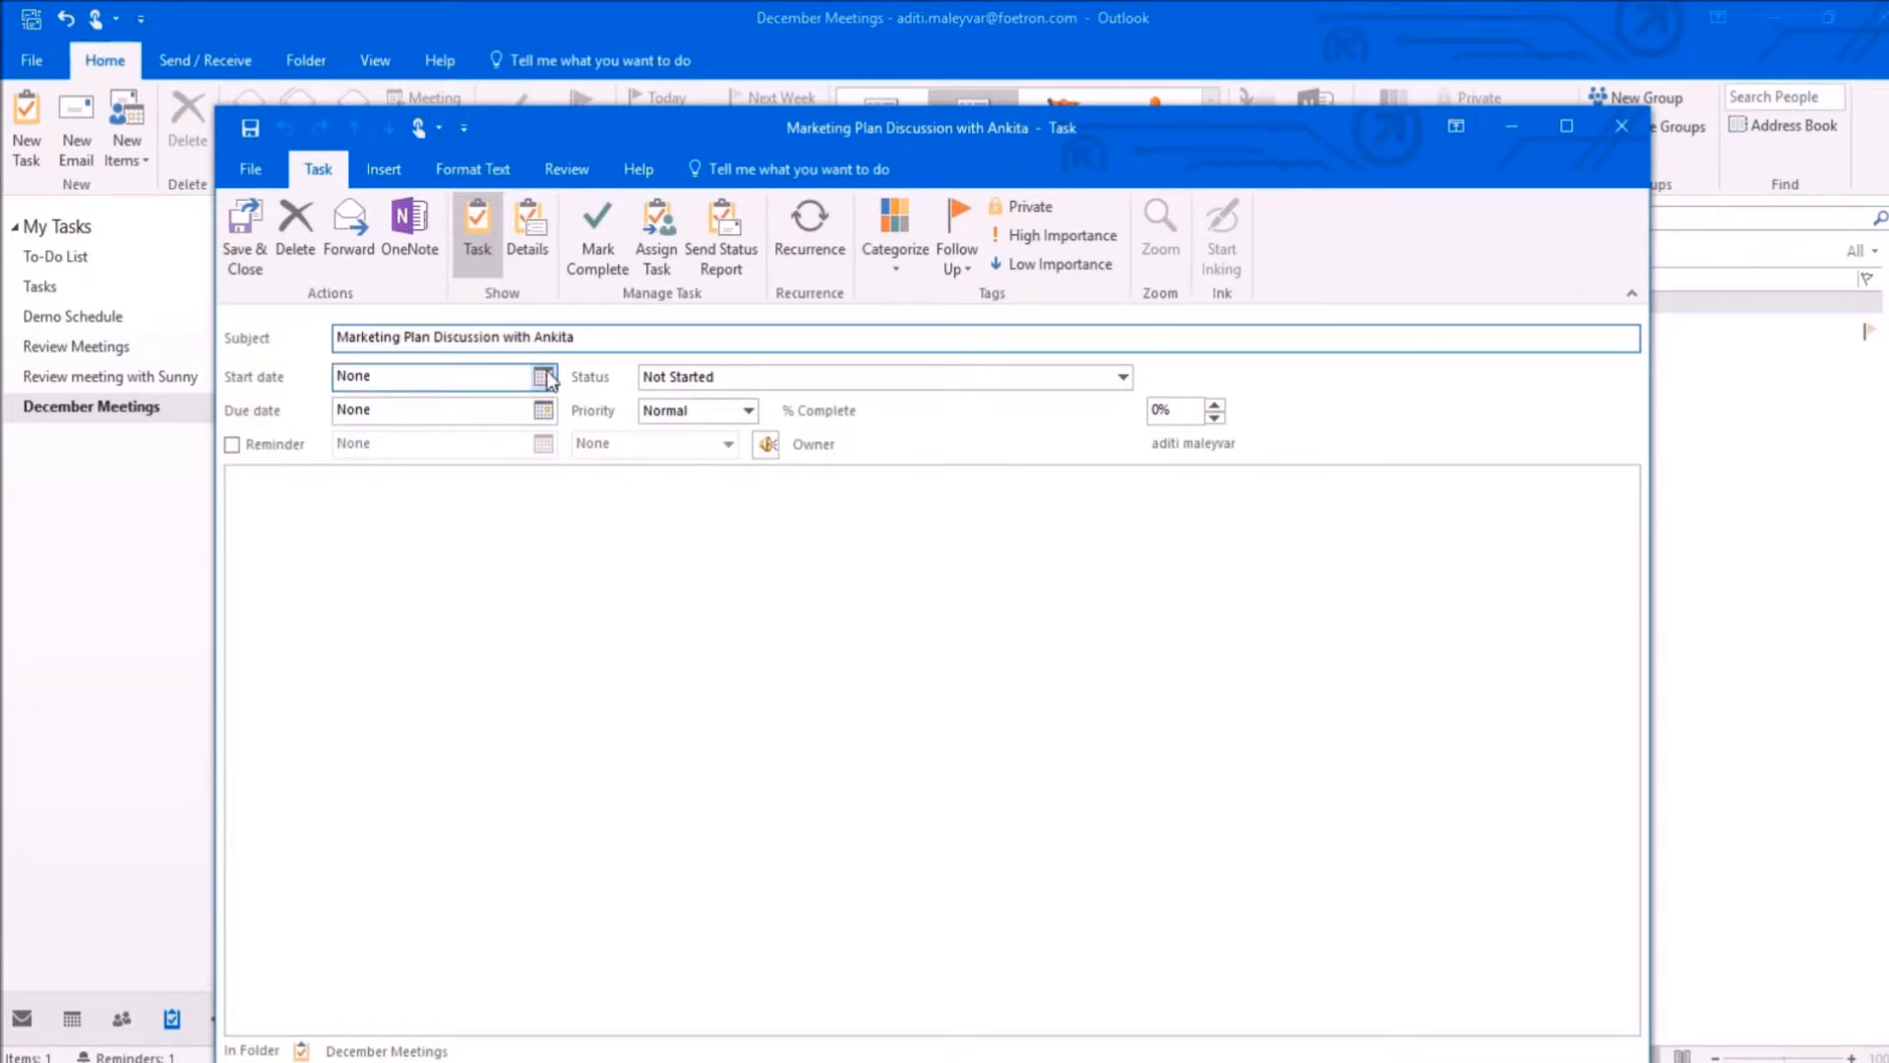
left_click(544, 377)
left_click(509, 531)
left_click(500, 435)
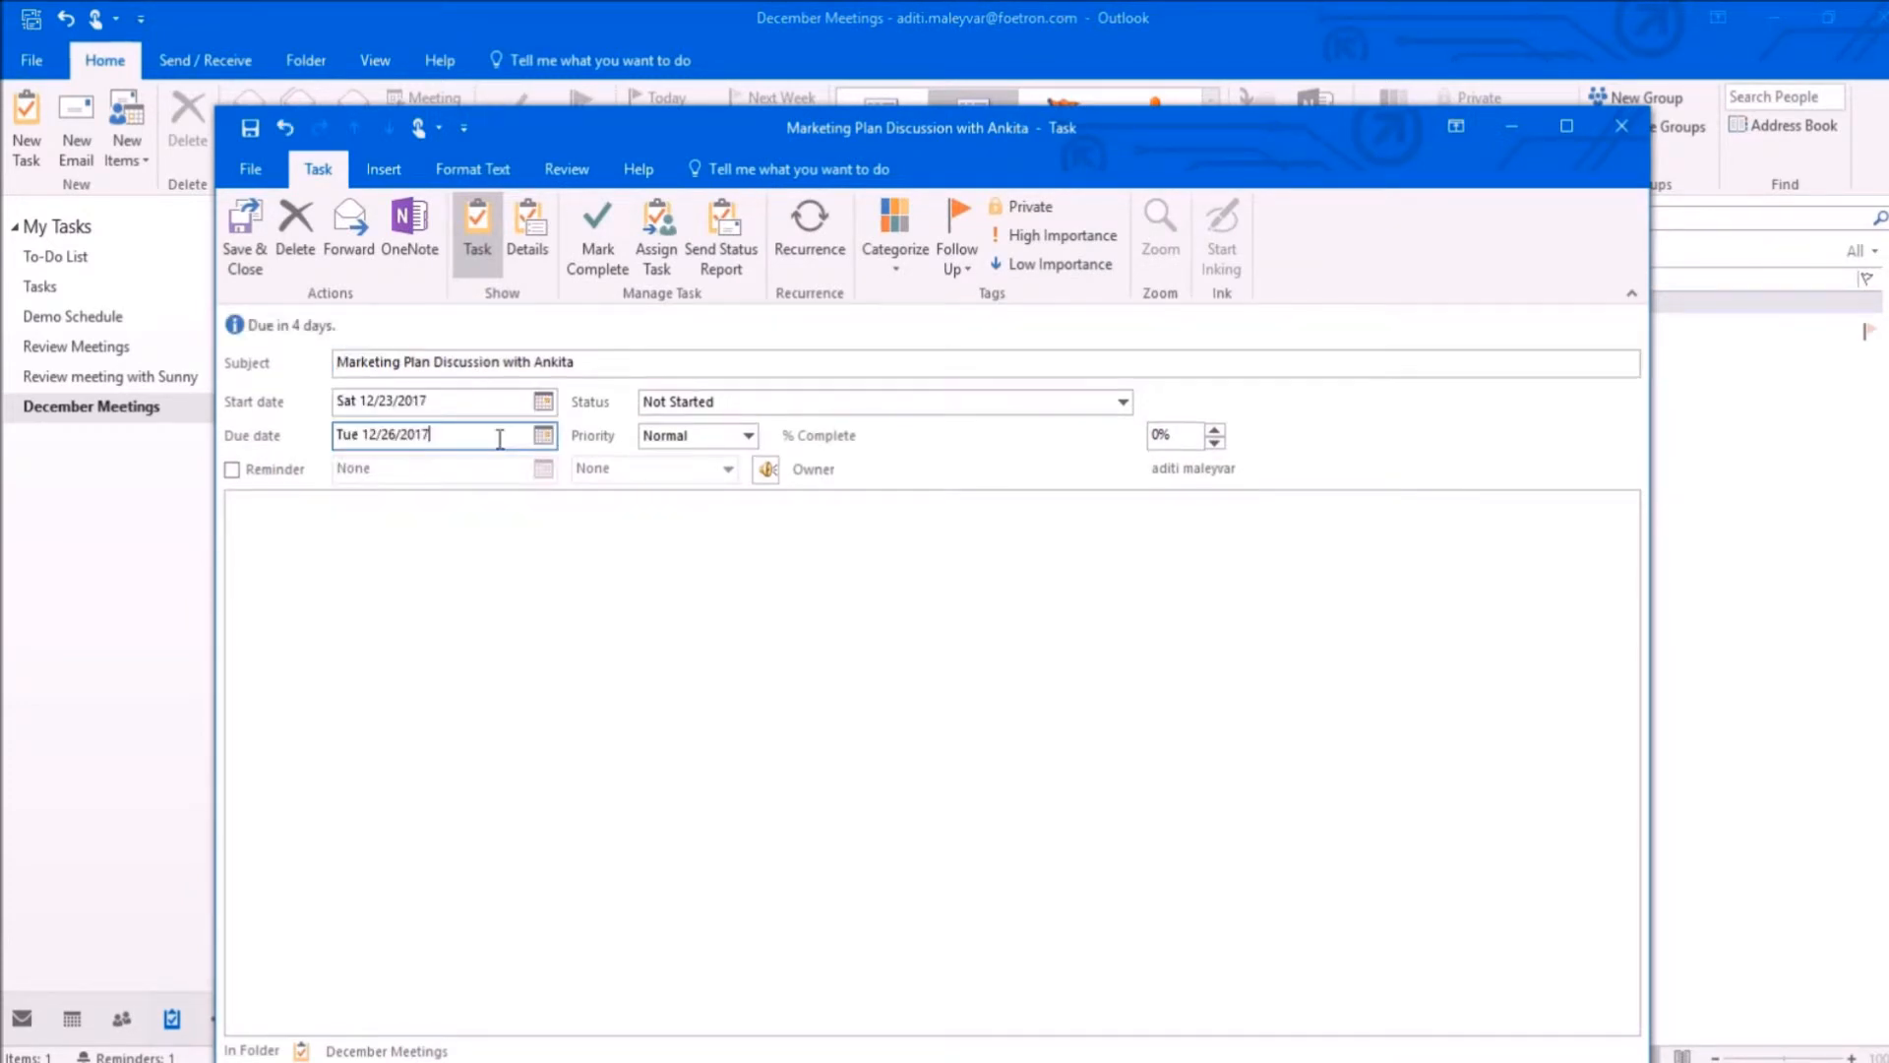
Step: Set the task's priority to High, its status to In Progress and its completion to 25%
left_click(751, 437)
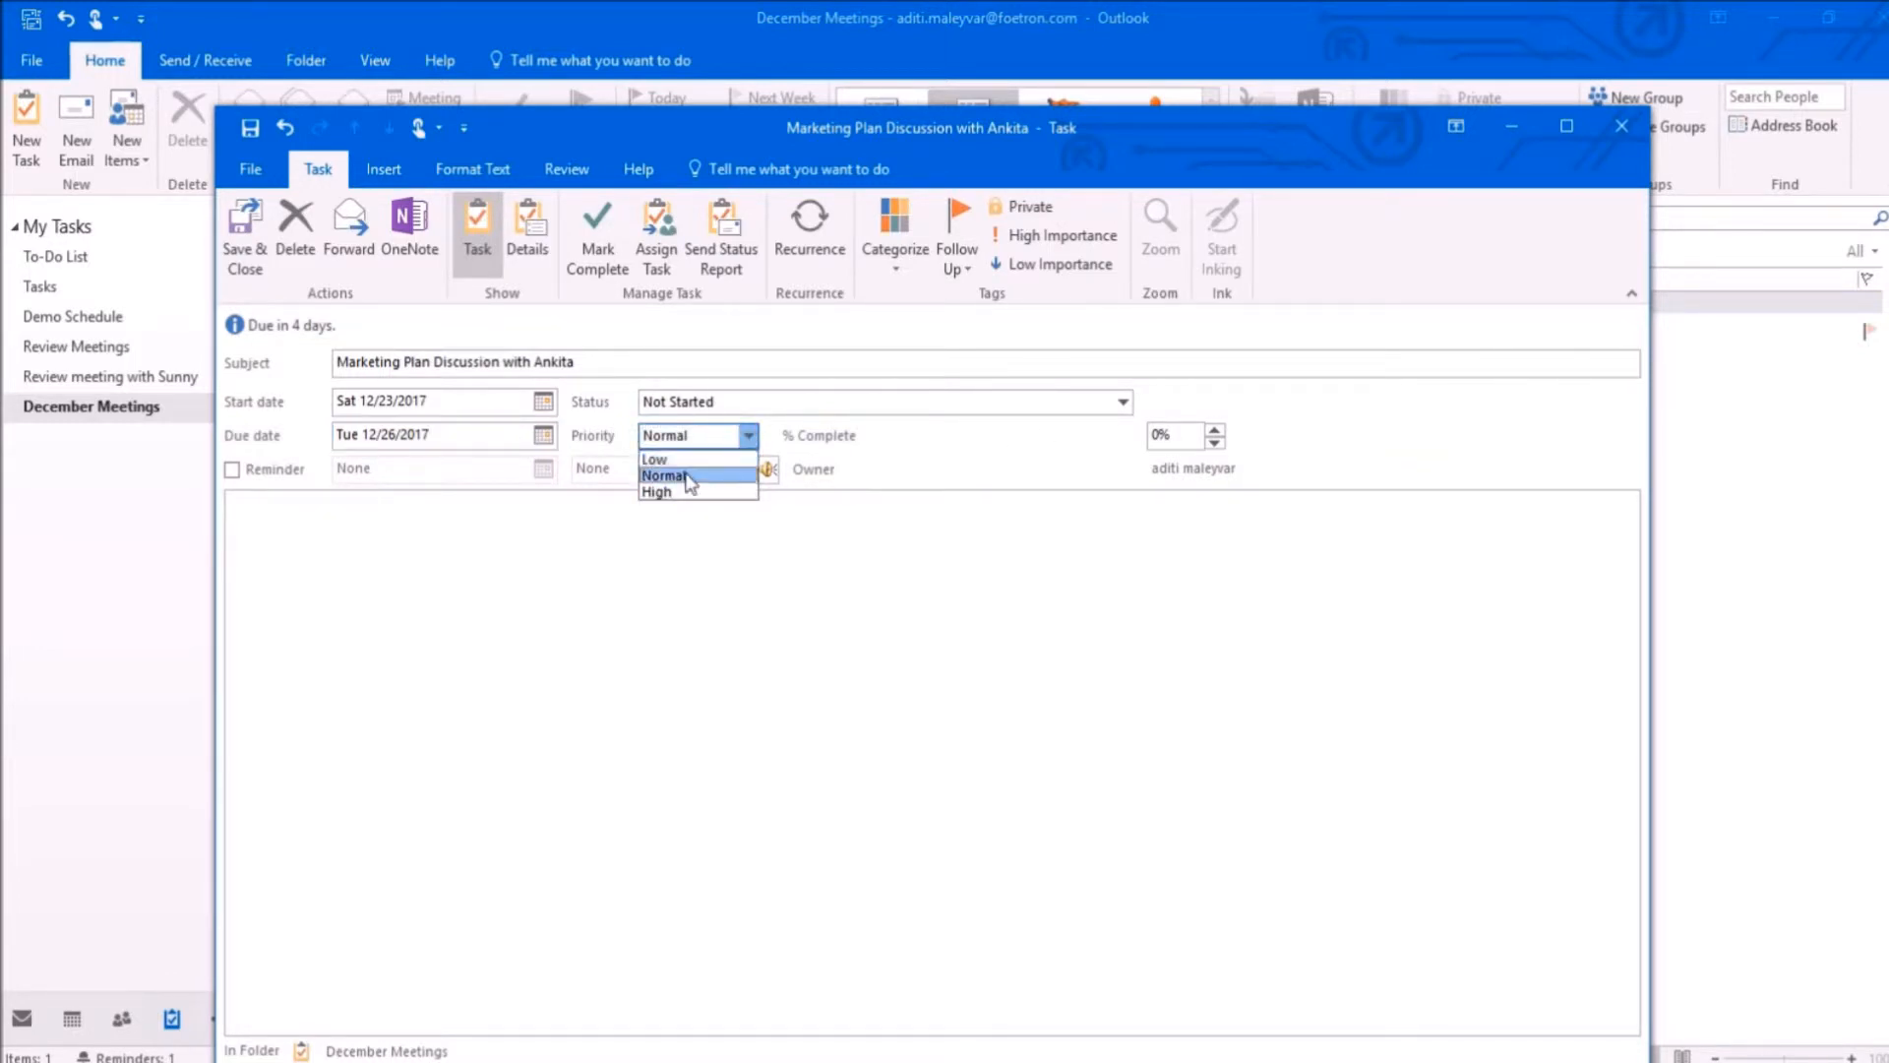
left_click(683, 489)
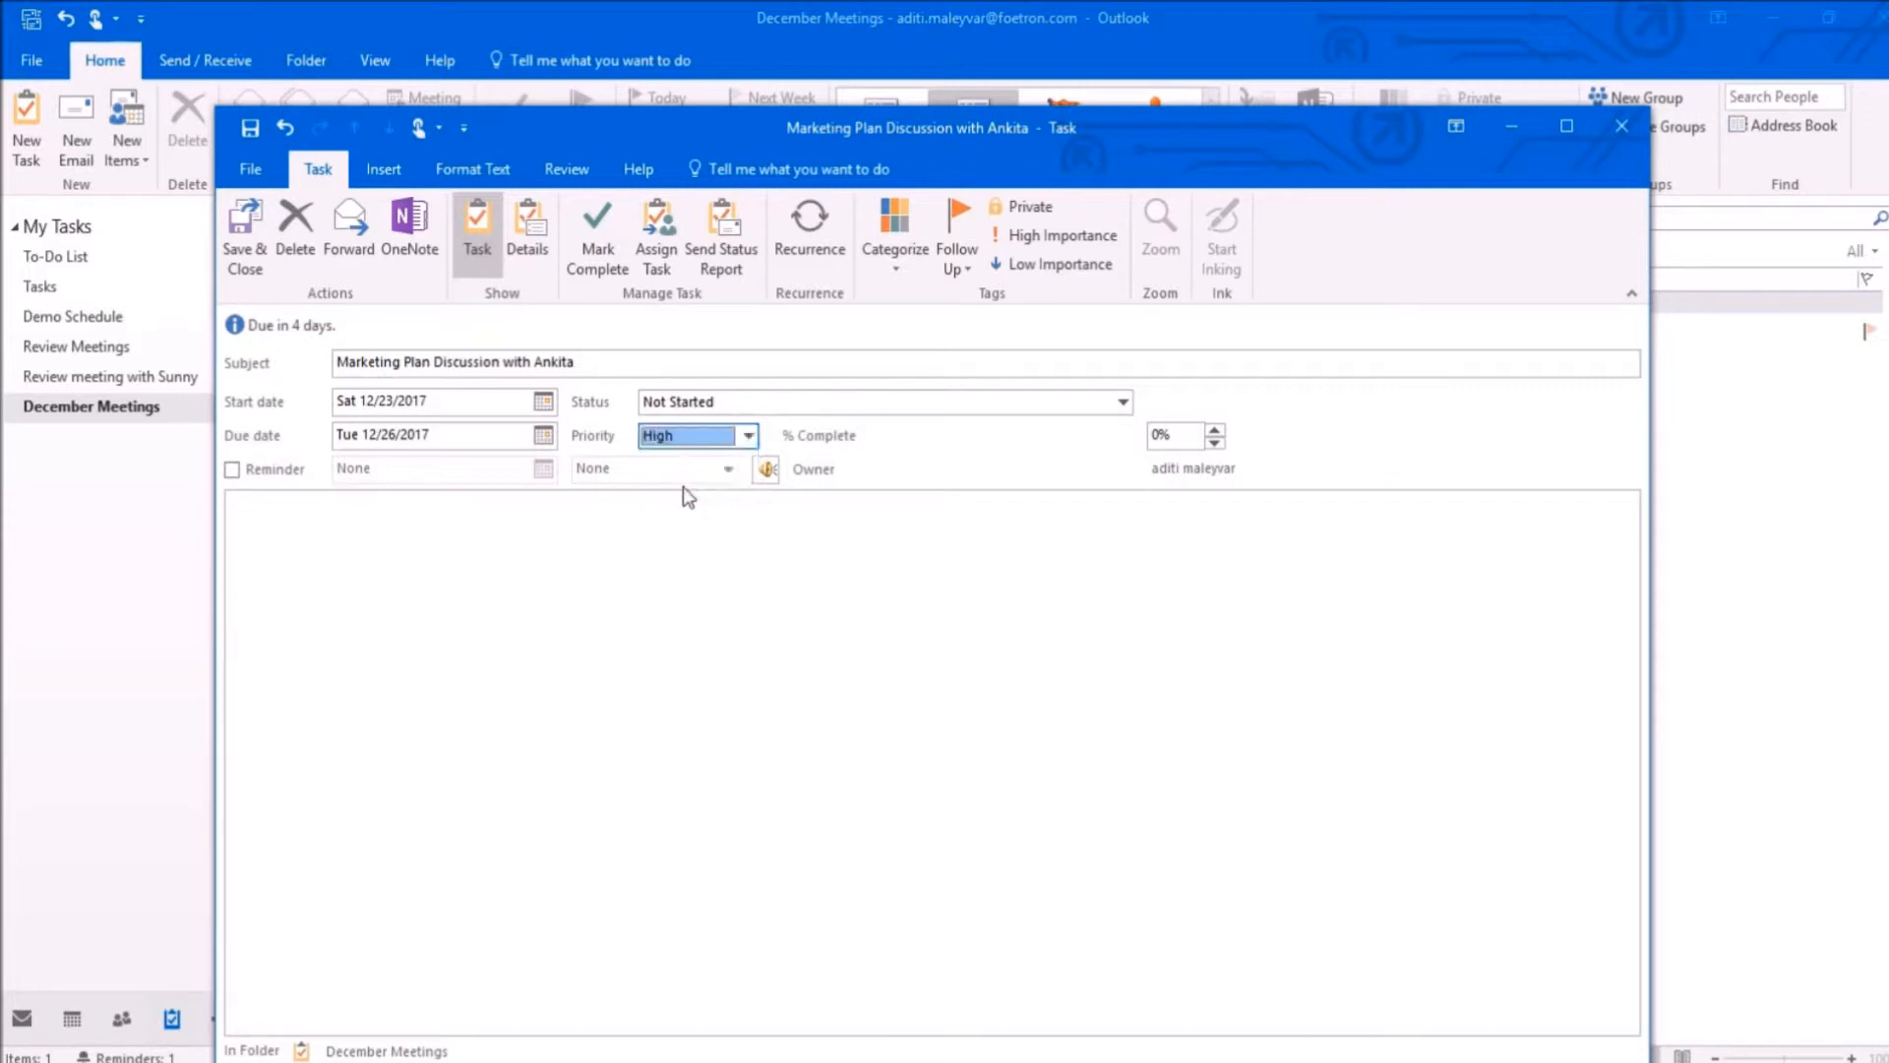
left_click(1122, 402)
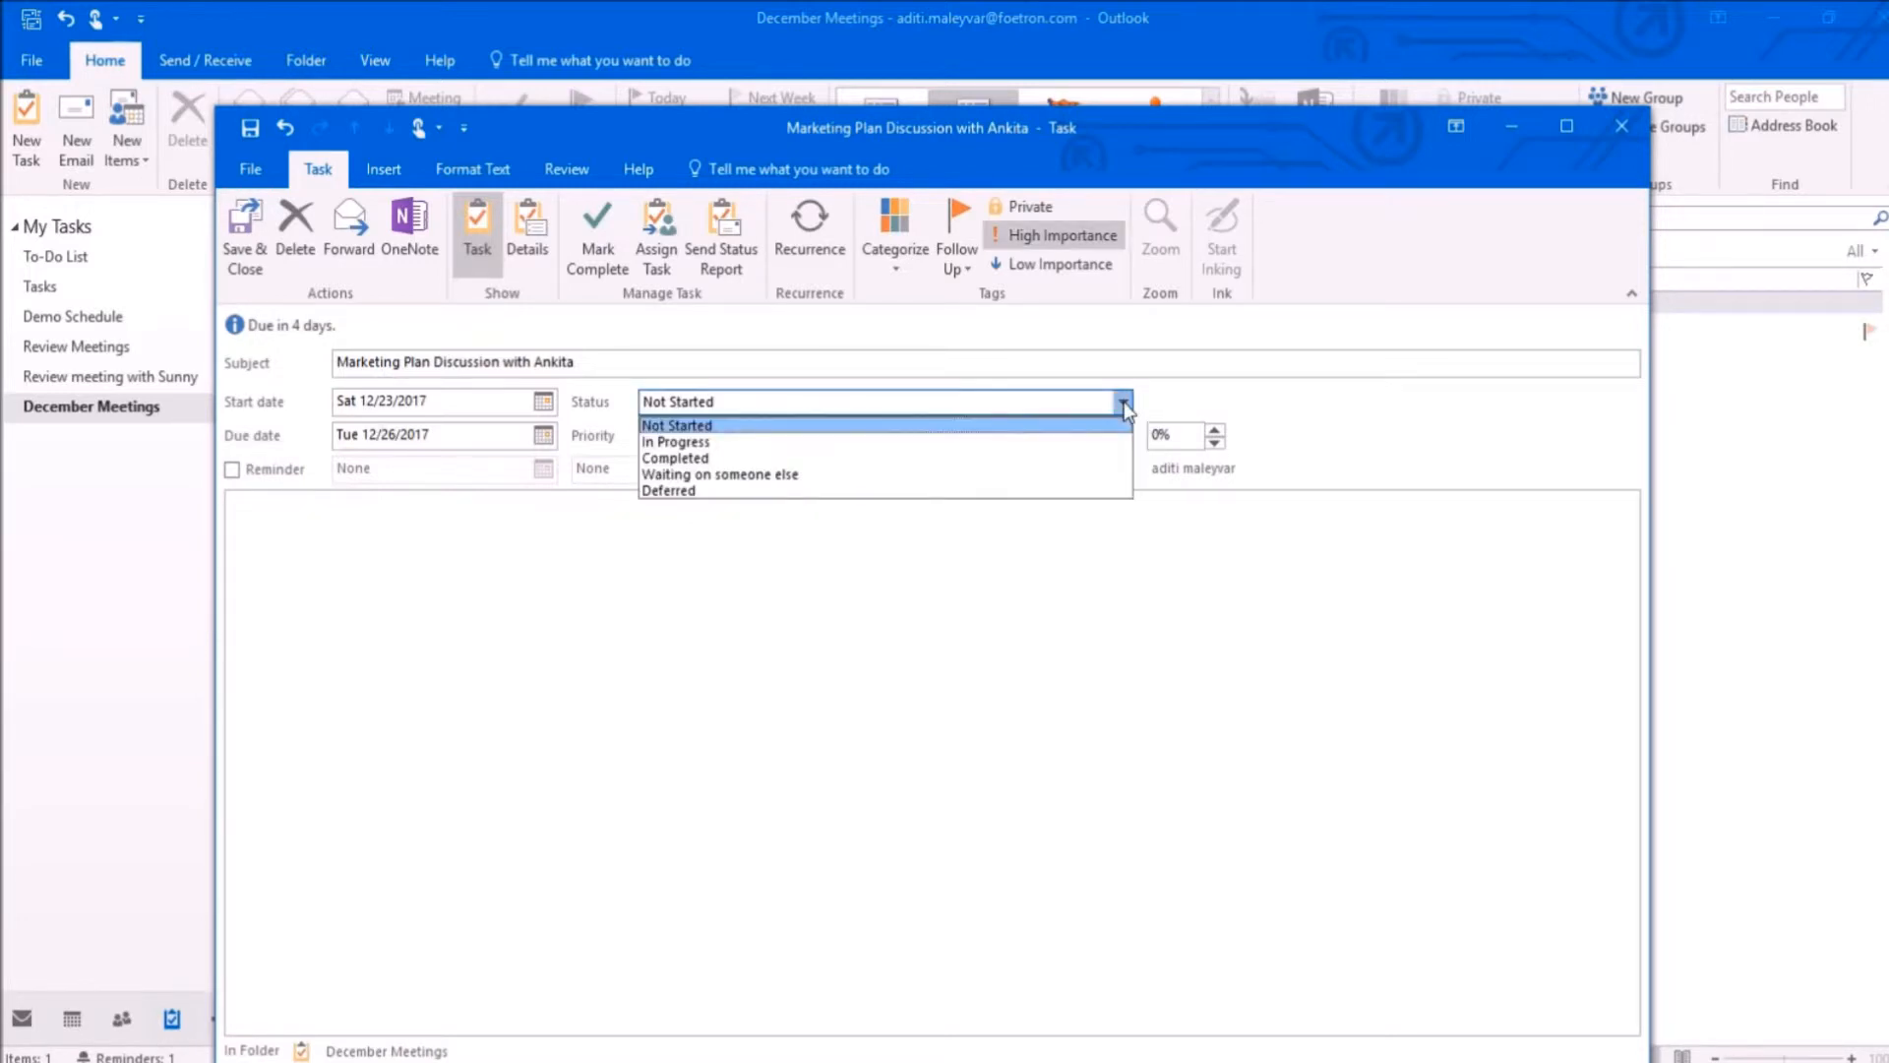
left_click(1051, 442)
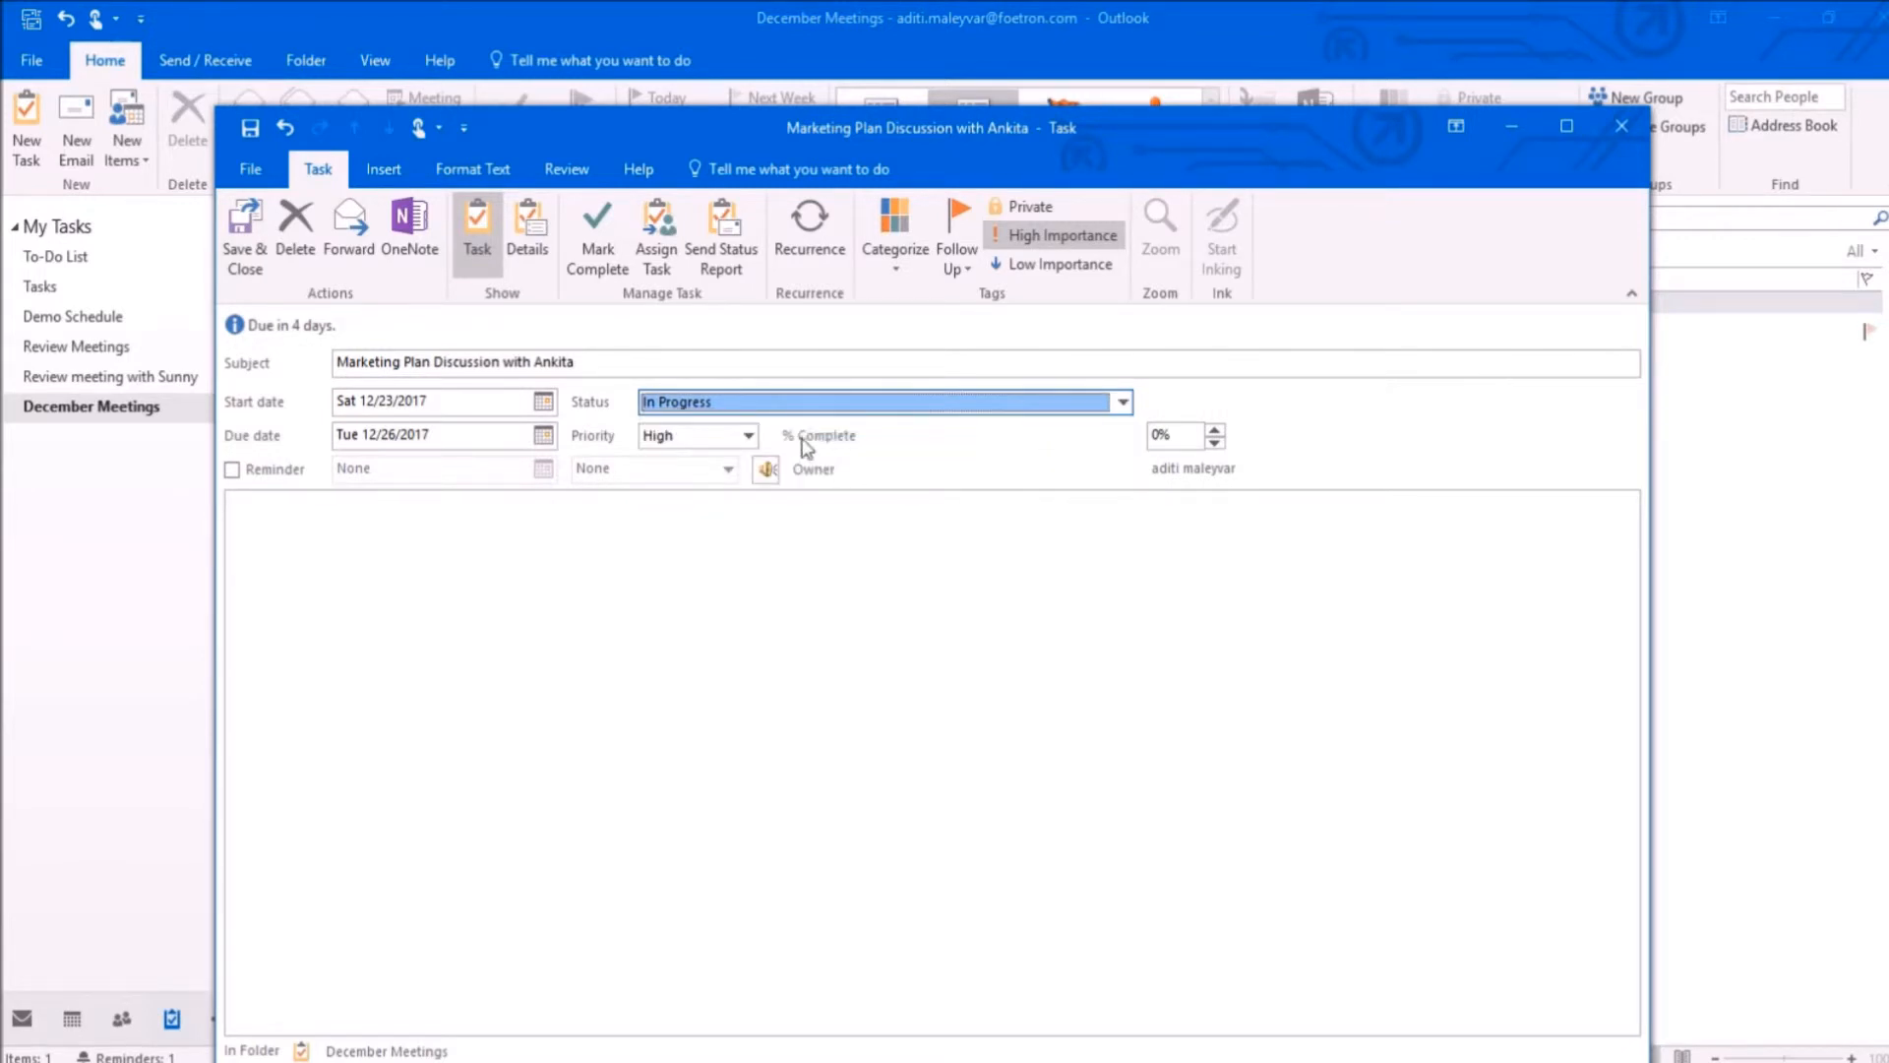
left_click(1215, 437)
Step: Turn on the task's reminder and set it to Sat 12/23/2017 at 10:30 AM
left_click(231, 469)
left_click(542, 469)
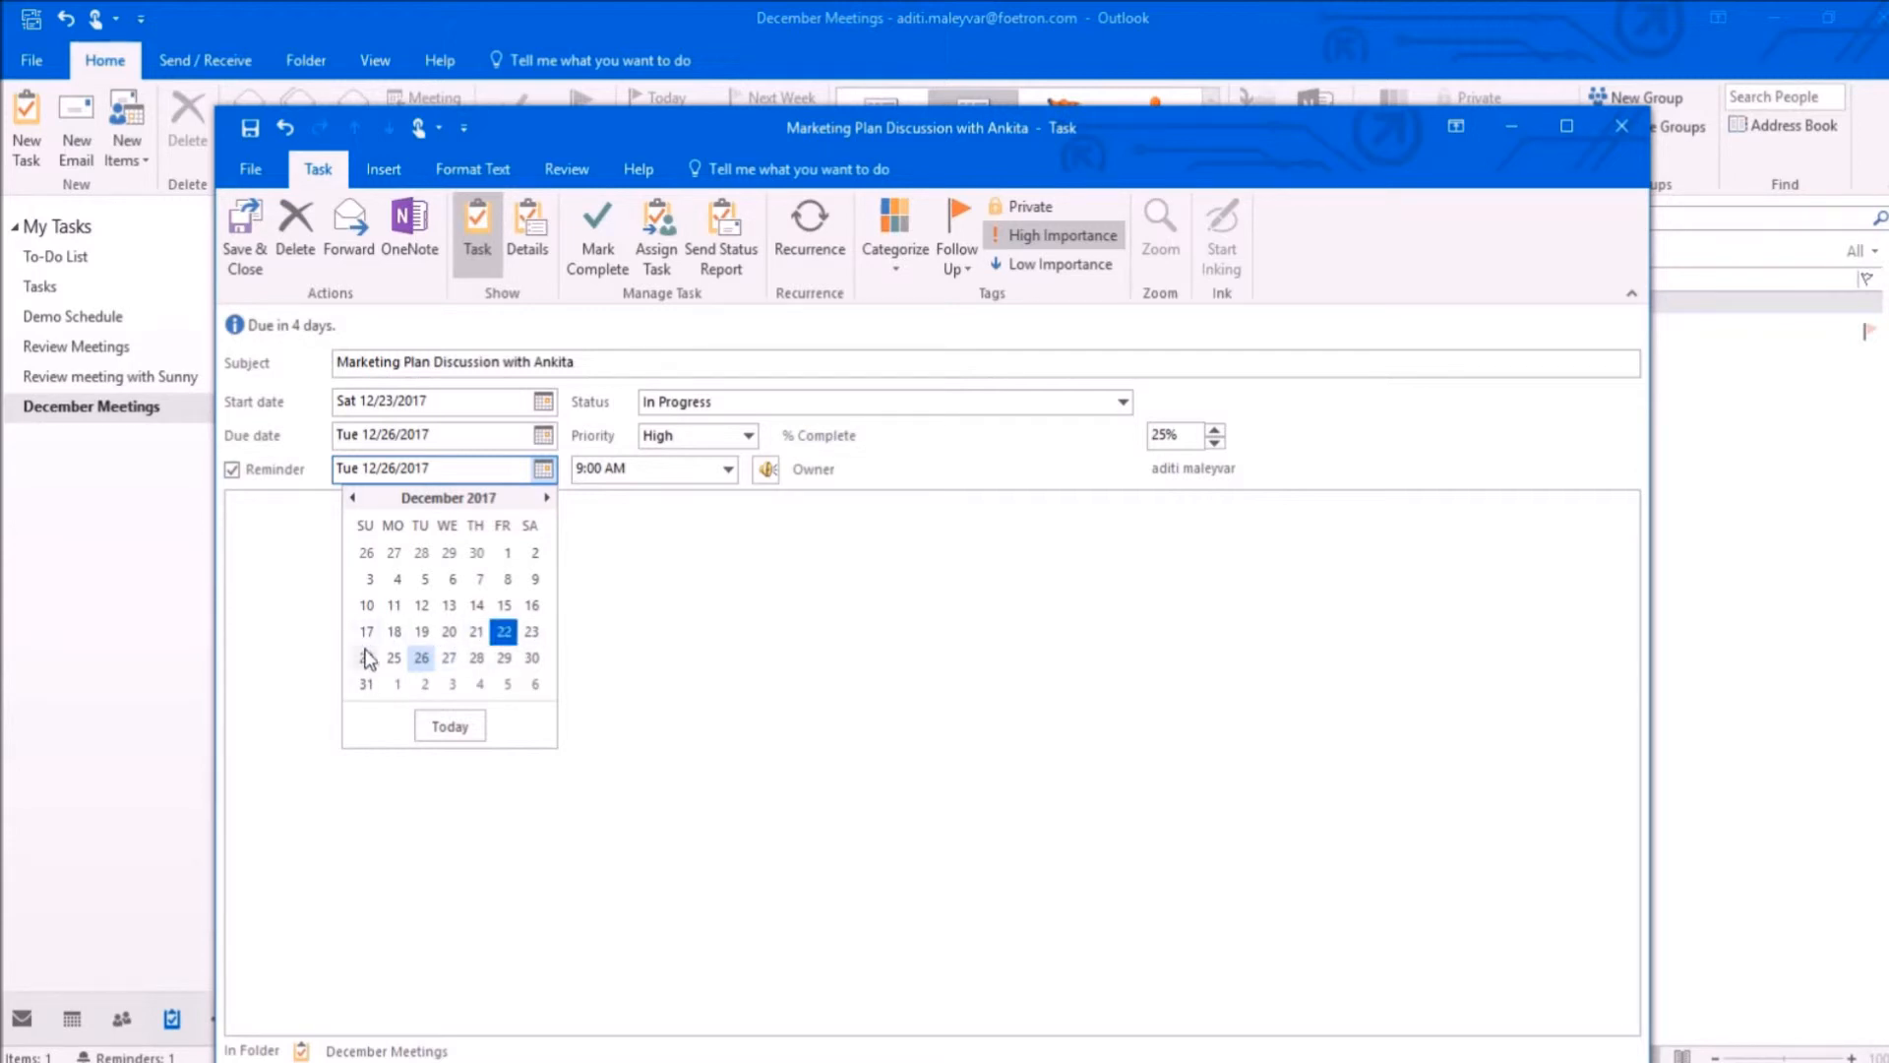
left_click(530, 634)
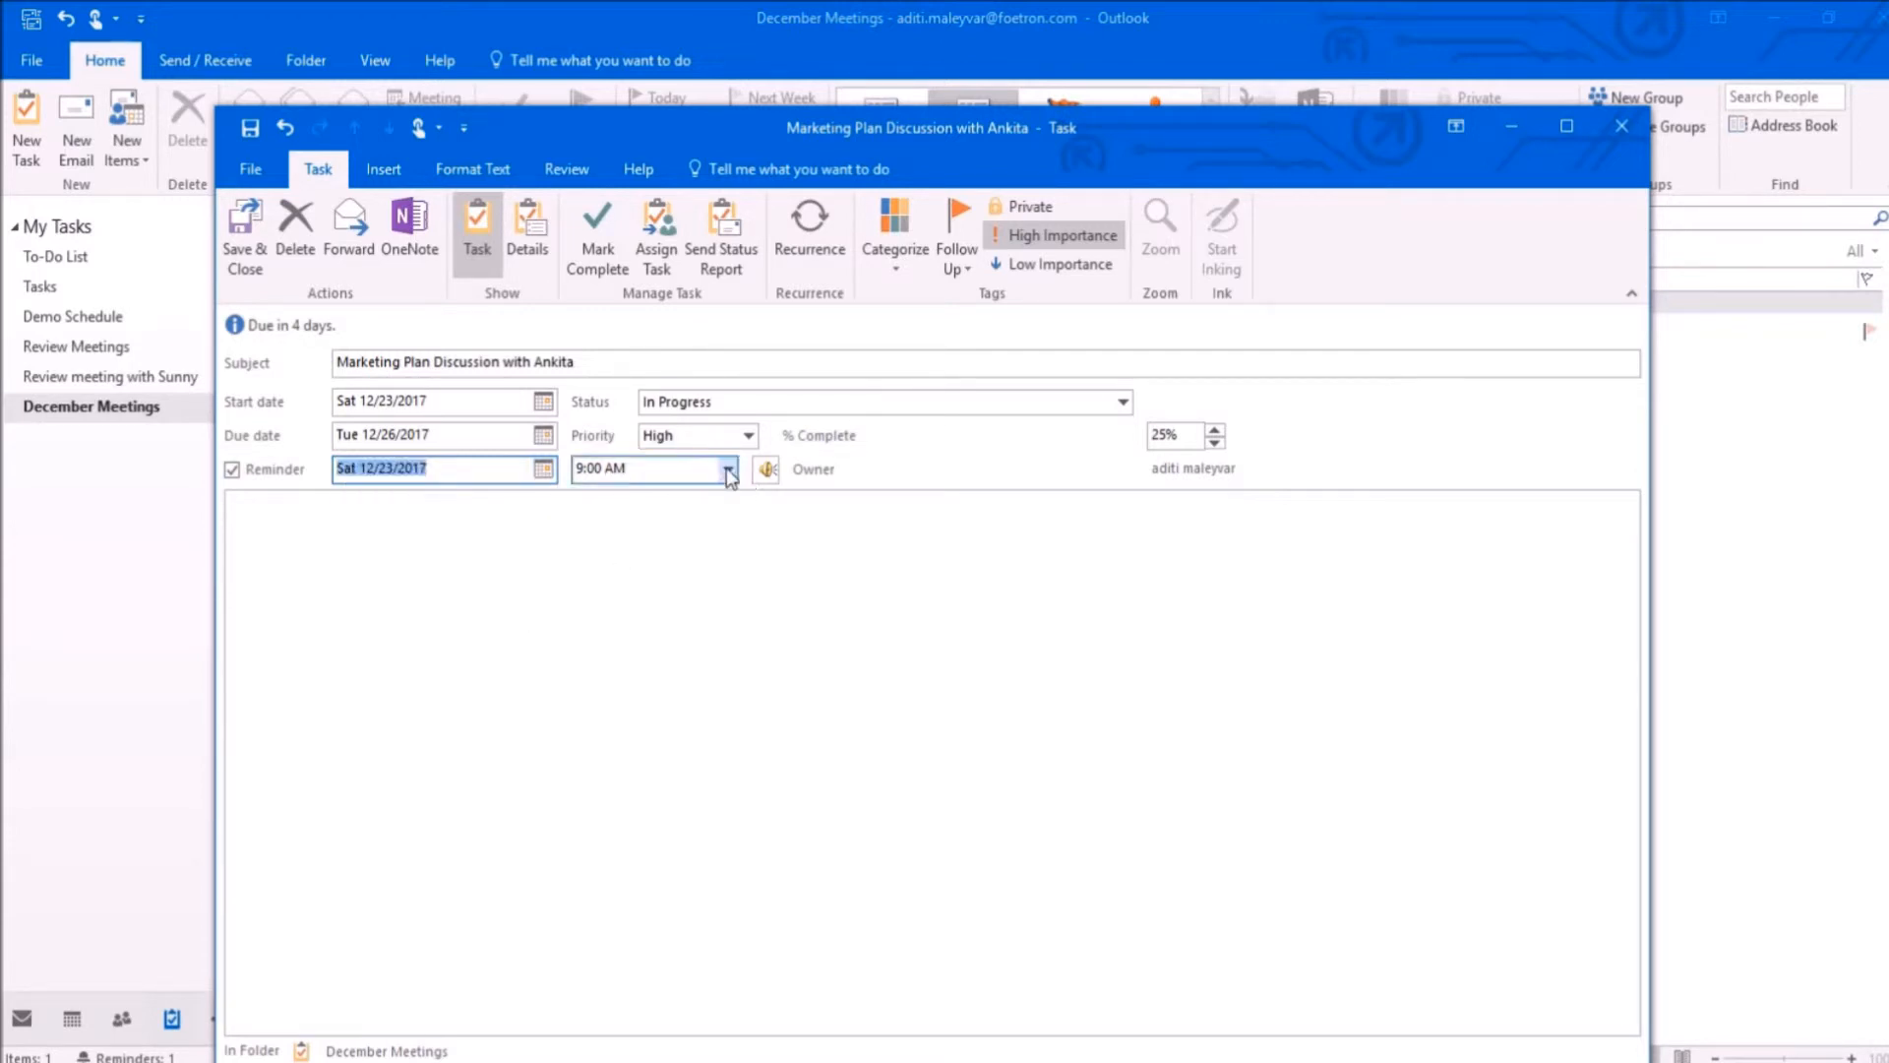
left_click(728, 469)
left_click(605, 559)
Step: Paste the note about showing the marketing plan, progress status and monthly plan into the task body, and save and close the task
left_click(329, 510)
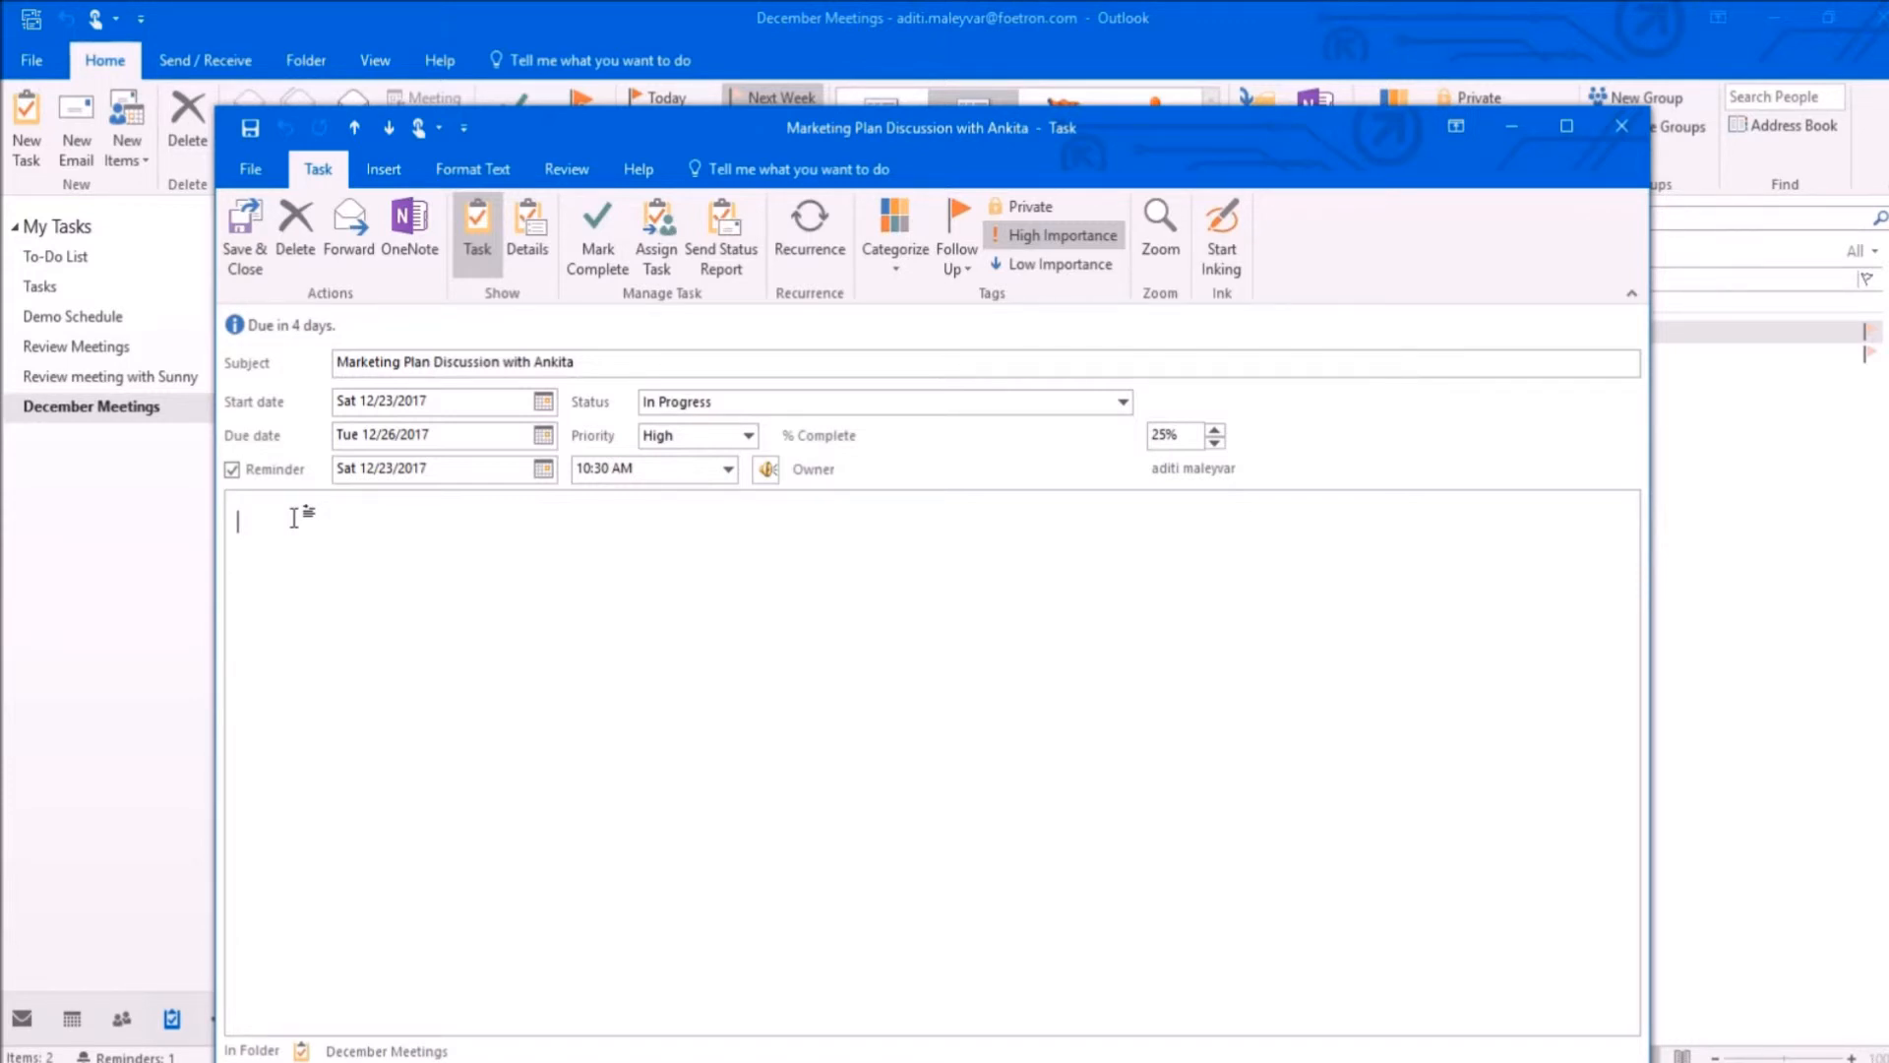
type("I've to show her my marketing Plan to Ankita with my Progress status and monthly Plan as well.")
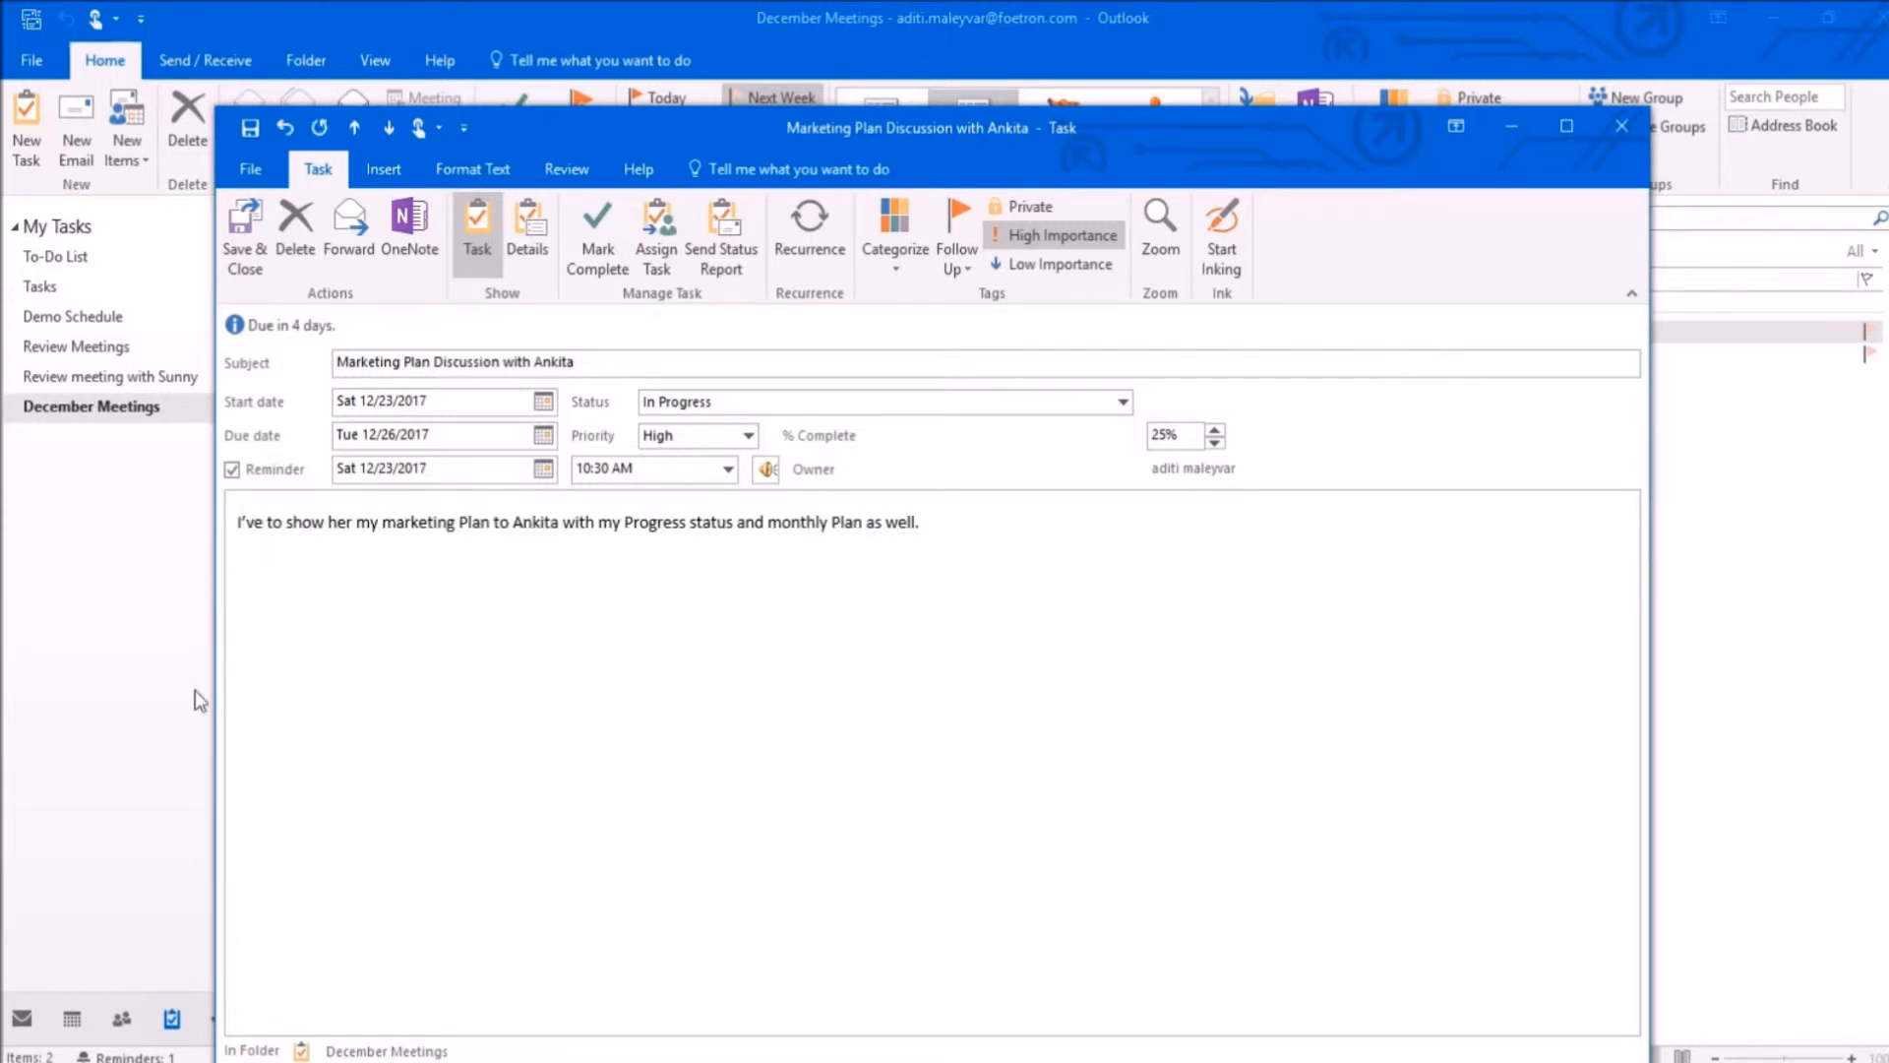
left_click(236, 246)
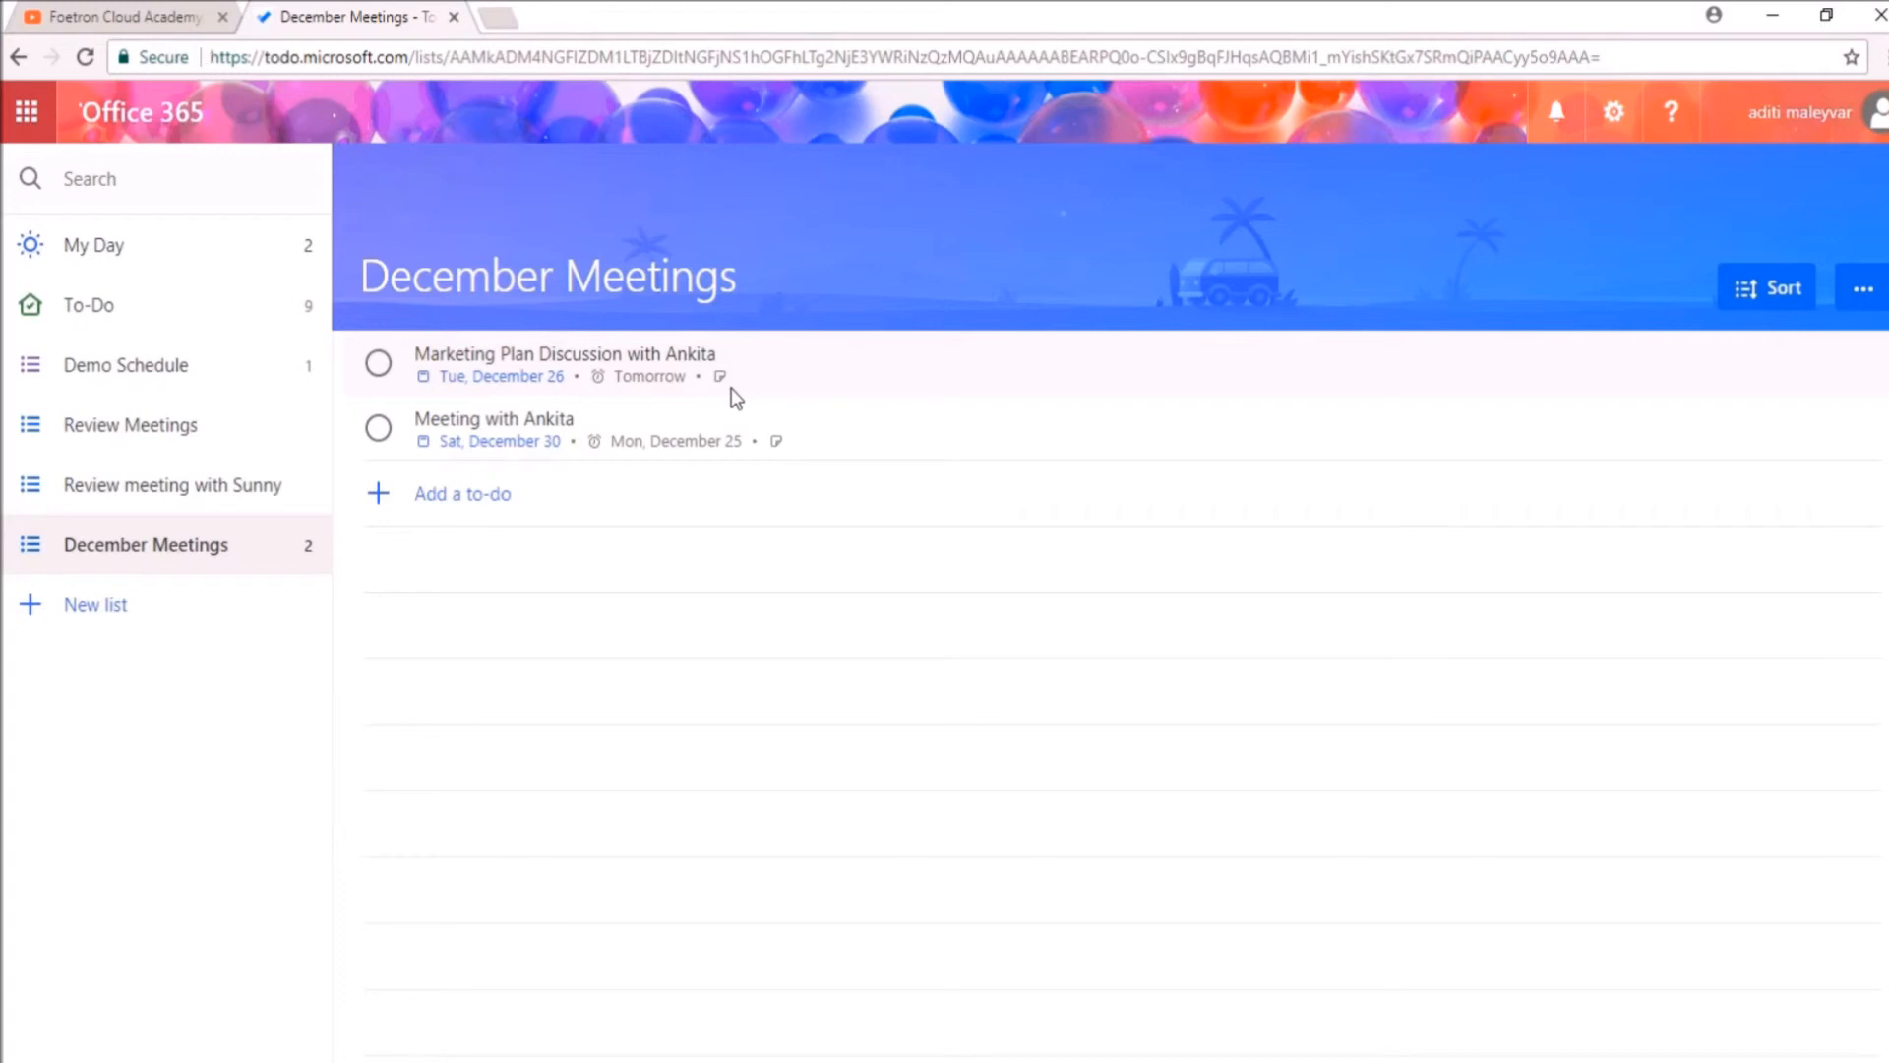
Step: Switch to Microsoft To-Do and open the marketing plan discussion task in the December Meetings list
left_click(661, 355)
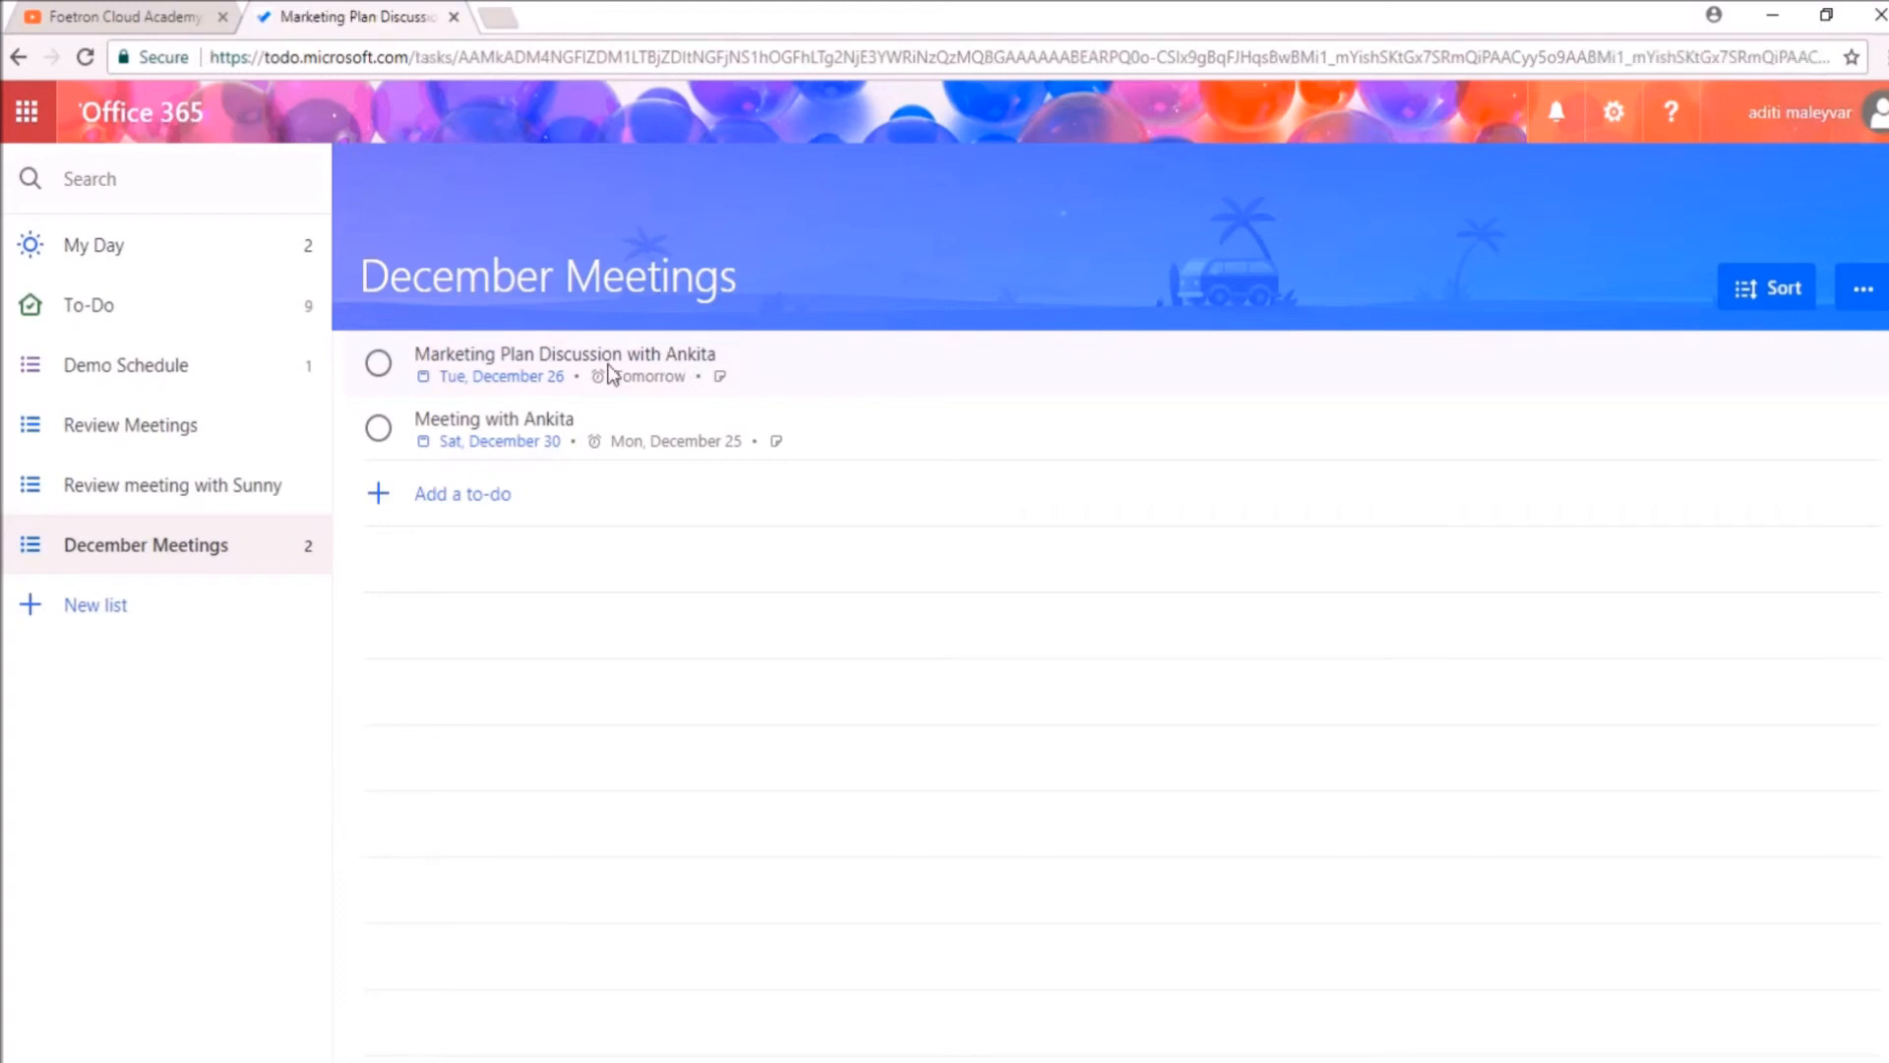